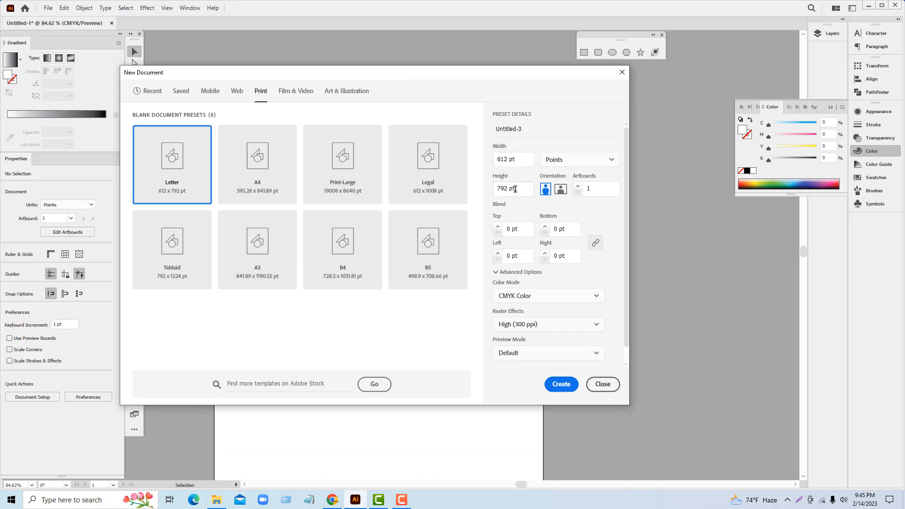
Step: Set the new document's units to millimetres and its size to 216 mm wide by 152 mm high in landscape orientation
click(518, 187)
text(152)
click(603, 162)
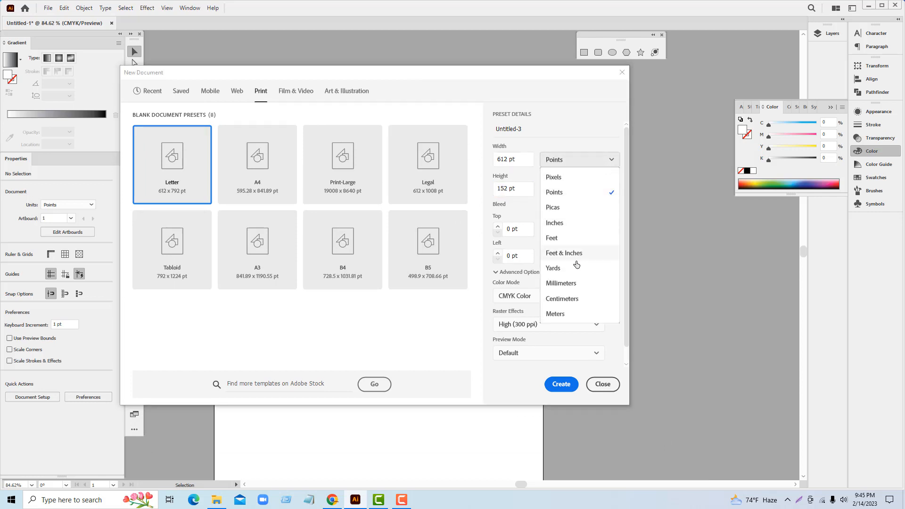
click(566, 283)
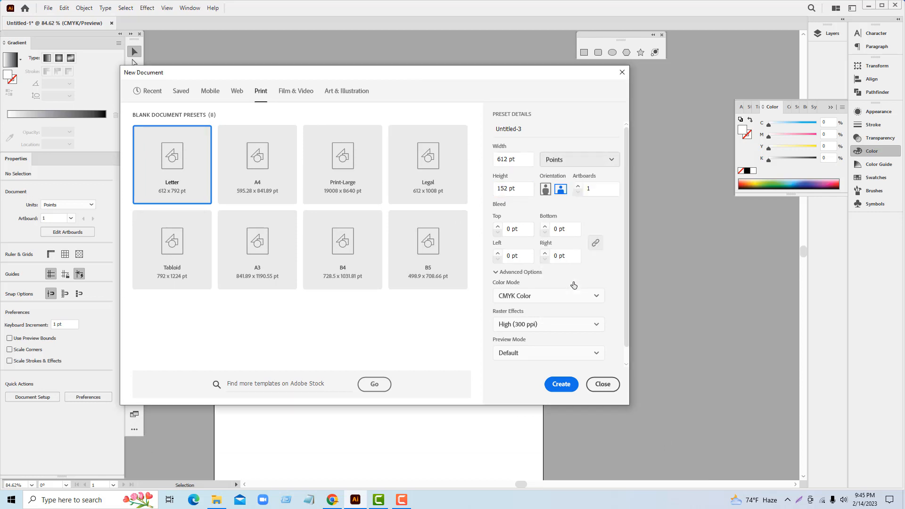
click(498, 185)
text(1)
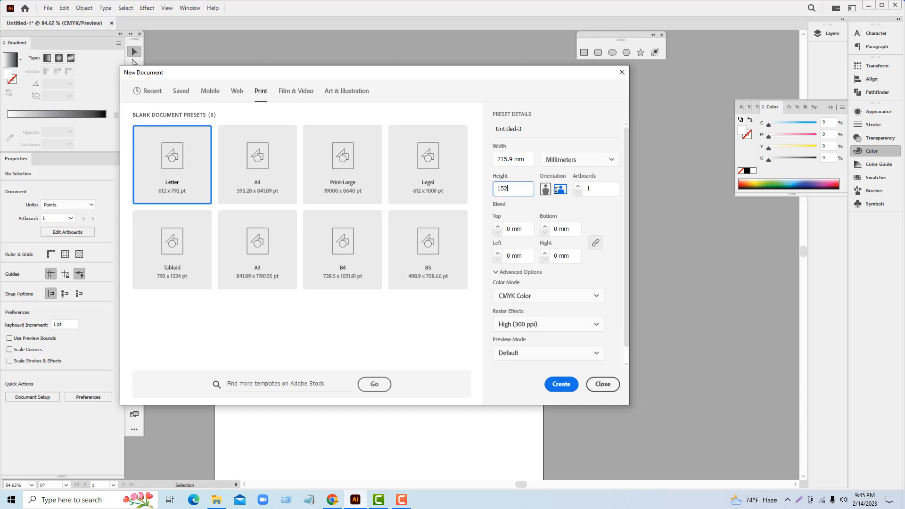
text(52)
click(526, 159)
text(2)
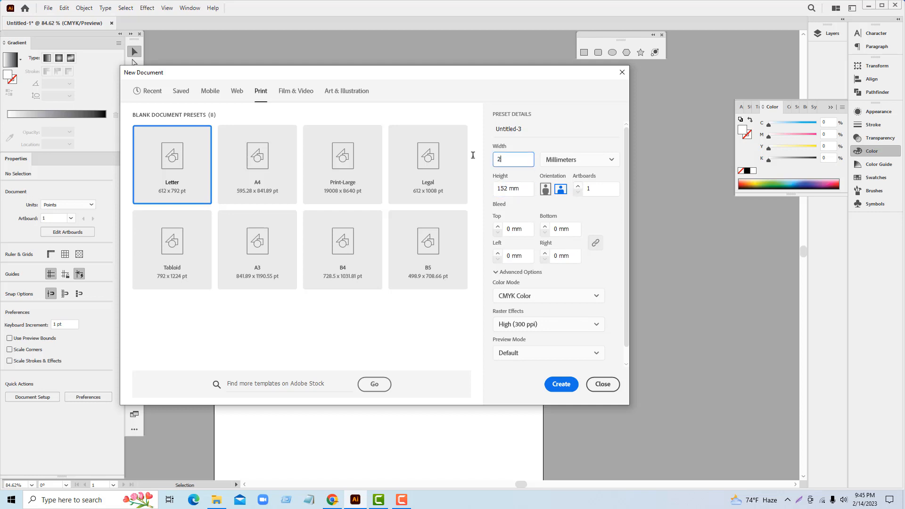
click(560, 189)
Step: Switch the units to inches, set a 0.125 in bleed on all sides, and create the document
click(498, 227)
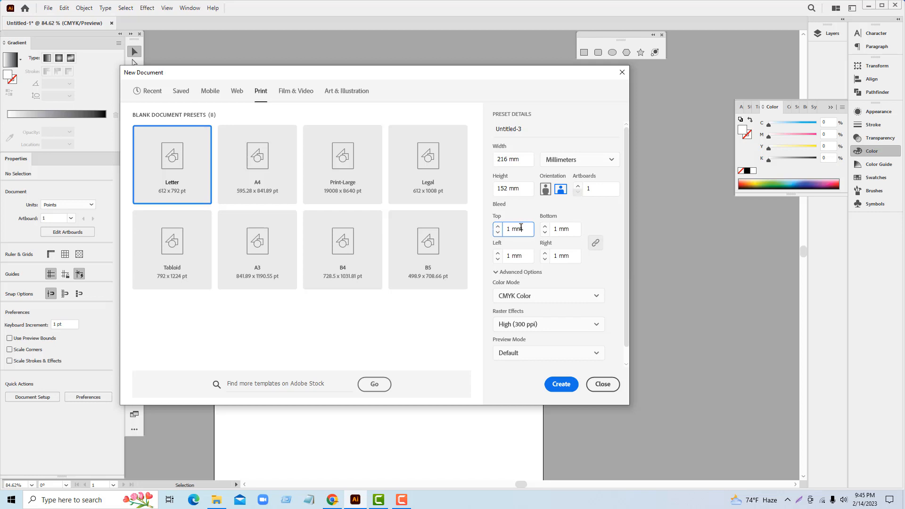
click(599, 164)
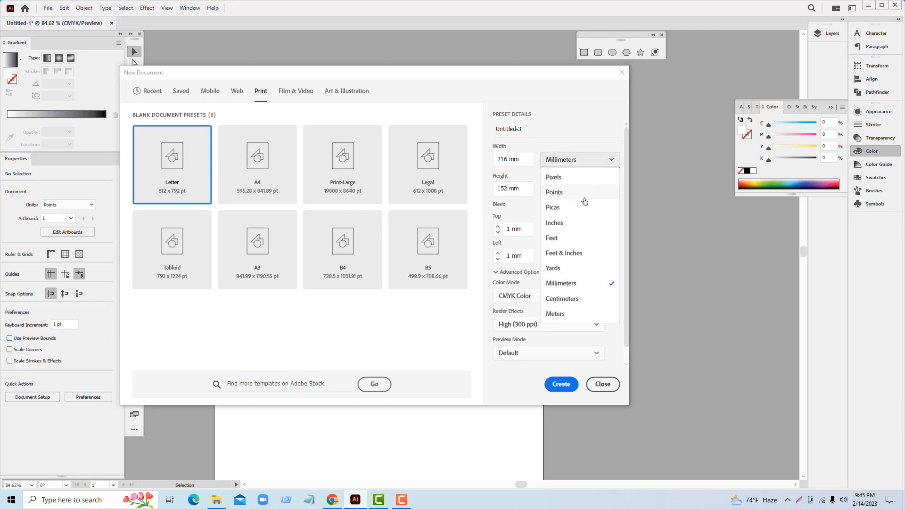
click(572, 223)
click(498, 228)
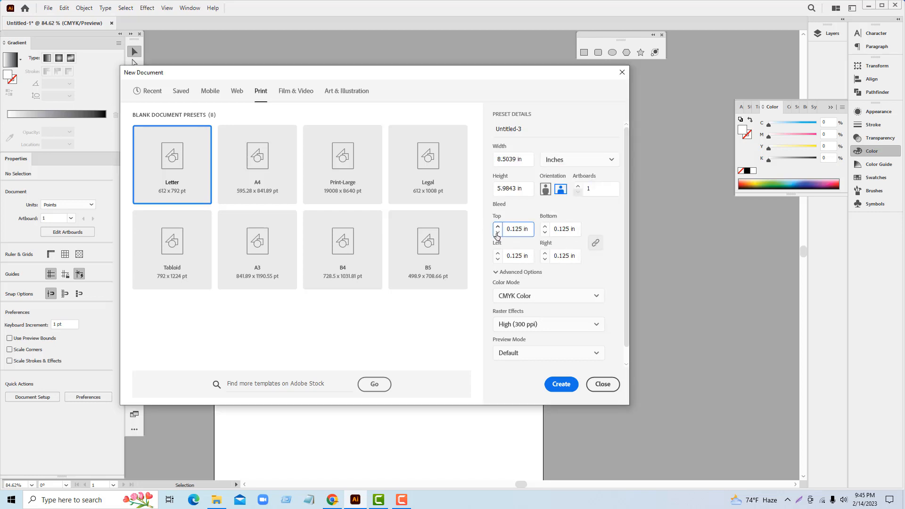
click(563, 384)
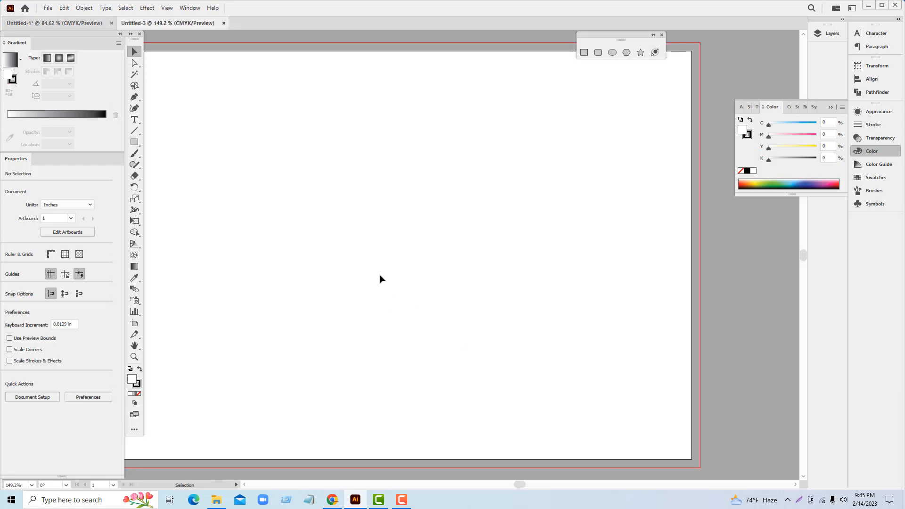
Step: Adjust the view to examine the whole artboard together with its bleed edges
key(z)
alt+click(359, 262)
alt+click(358, 263)
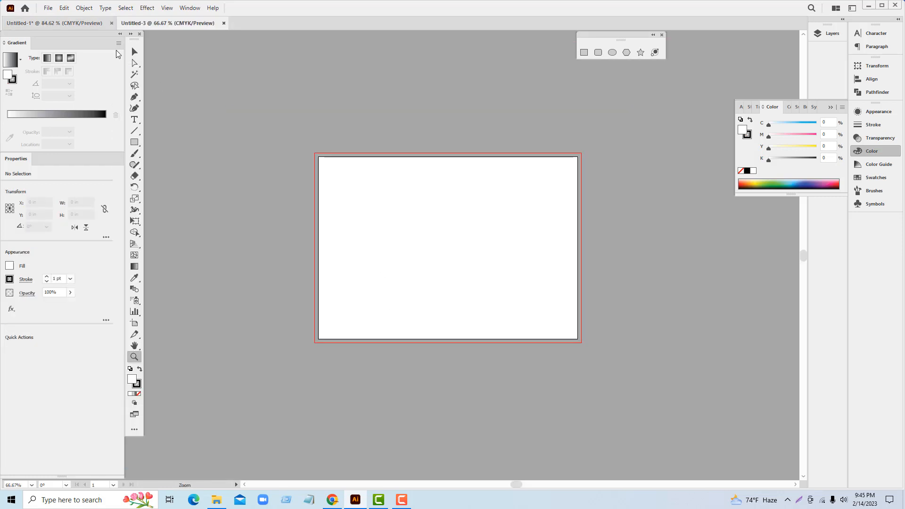
click(134, 51)
scroll(317, 166, down, 1)
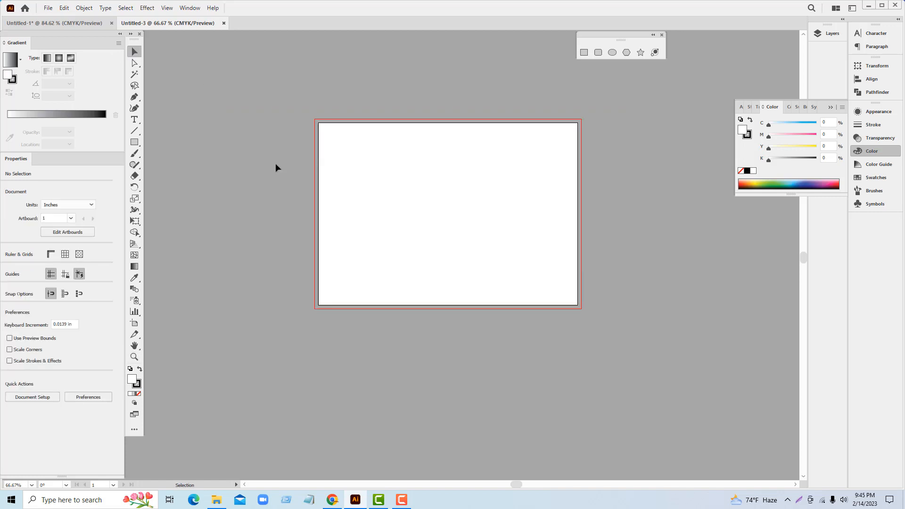
click(48, 8)
click(253, 76)
click(135, 357)
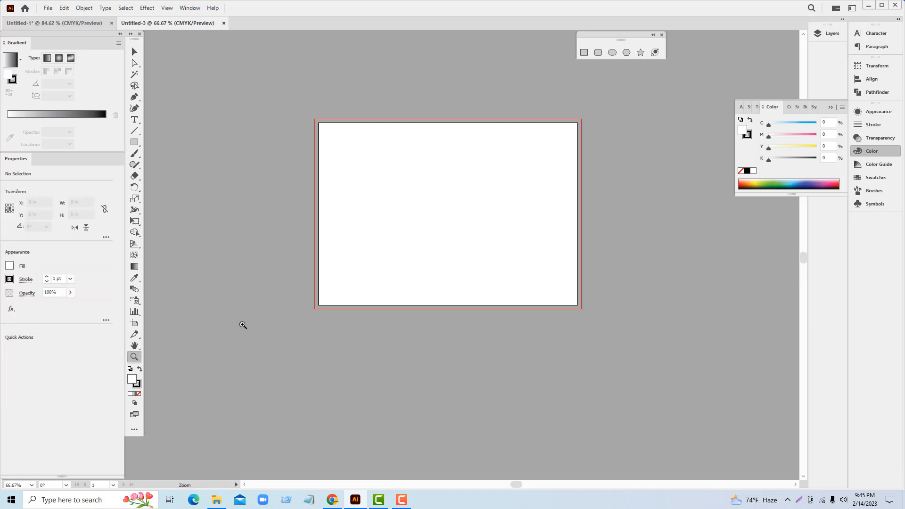
click(451, 246)
scroll(427, 262, up, 1)
click(422, 263)
drag(392, 245, 457, 281)
alt+click(449, 282)
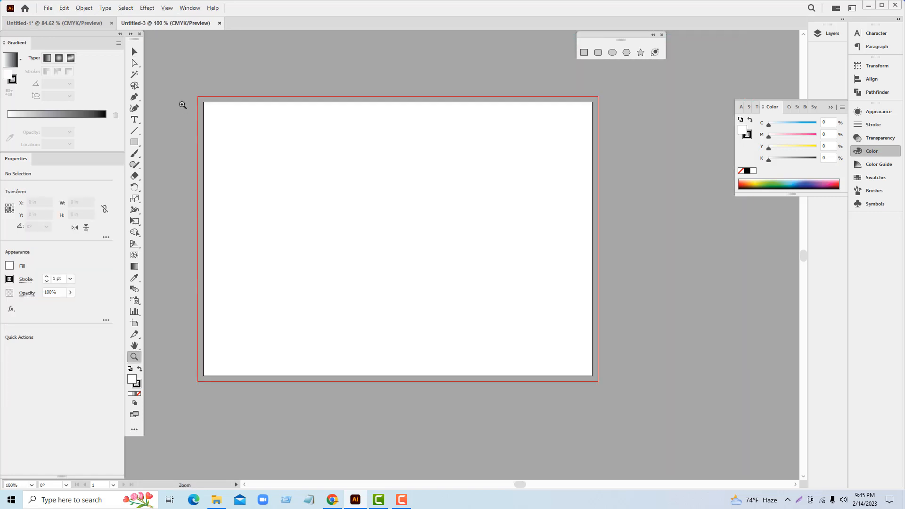
click(135, 52)
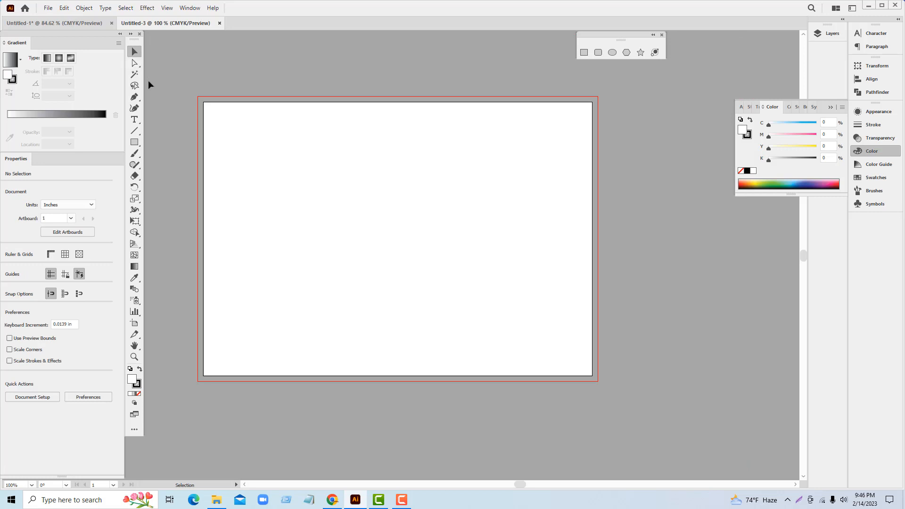
Step: Draw a rectangle about 8.75 by 6.23 in covering the artboard out to the bleed, and fill it with dark green
click(135, 142)
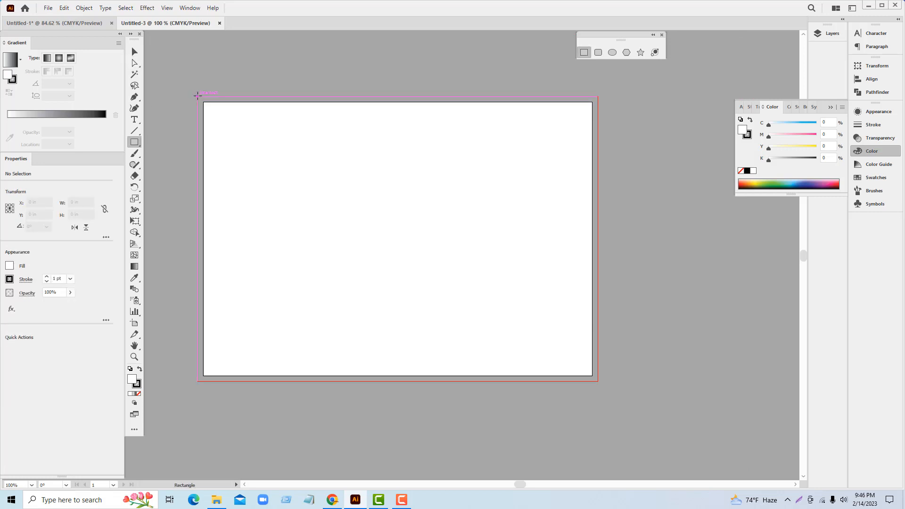
drag(198, 97, 596, 381)
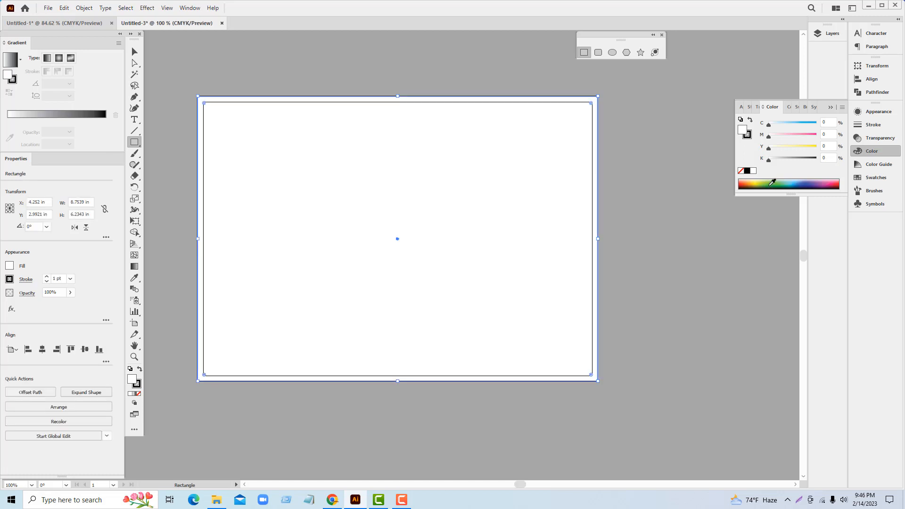
click(773, 180)
click(134, 51)
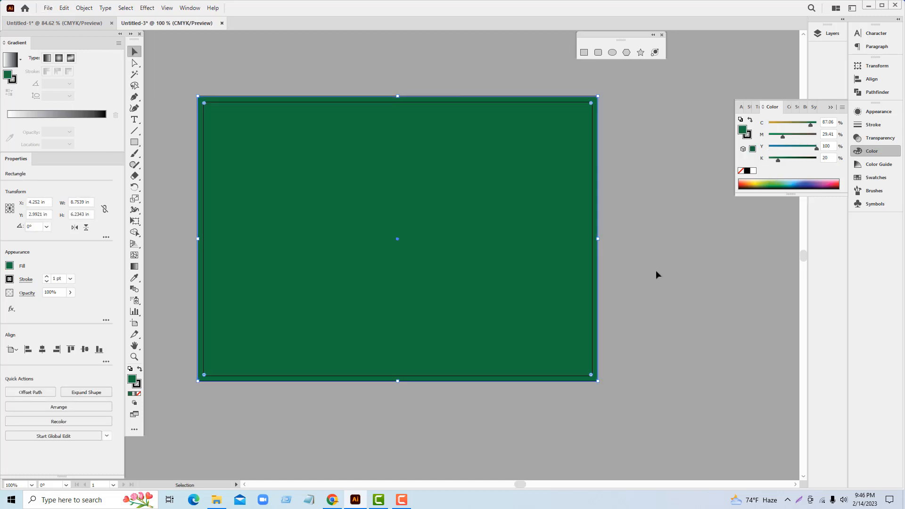
Step: Offset the green rectangle's path by -0.5 in with miter joins to make a smaller inner rectangle
click(655, 270)
click(407, 190)
click(84, 8)
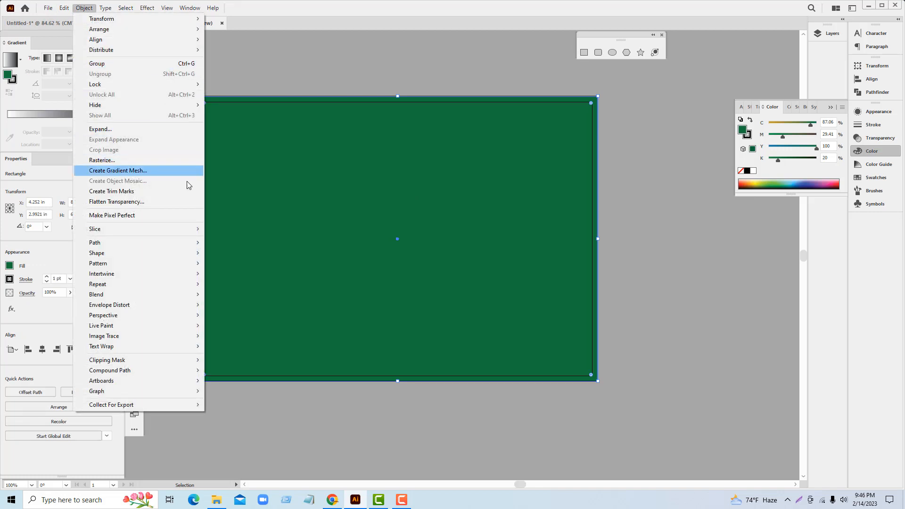
click(64, 8)
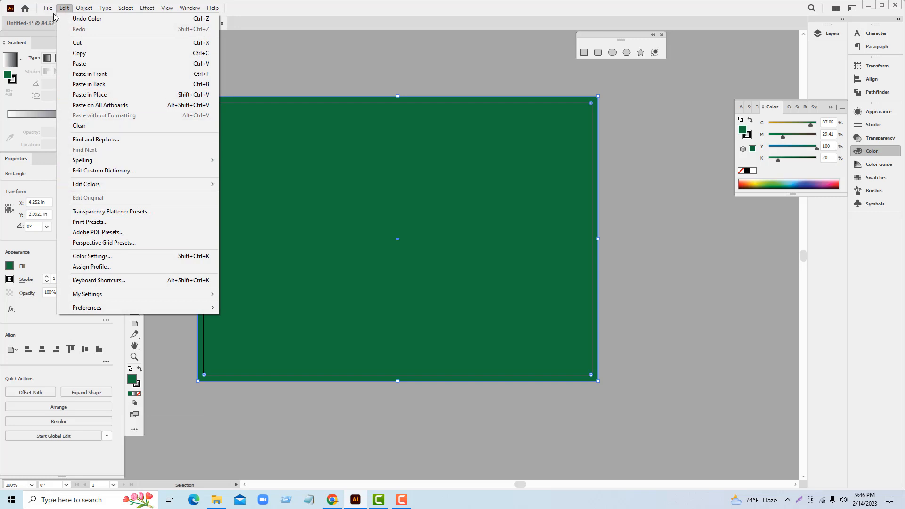
click(81, 8)
mouse_move(195, 242)
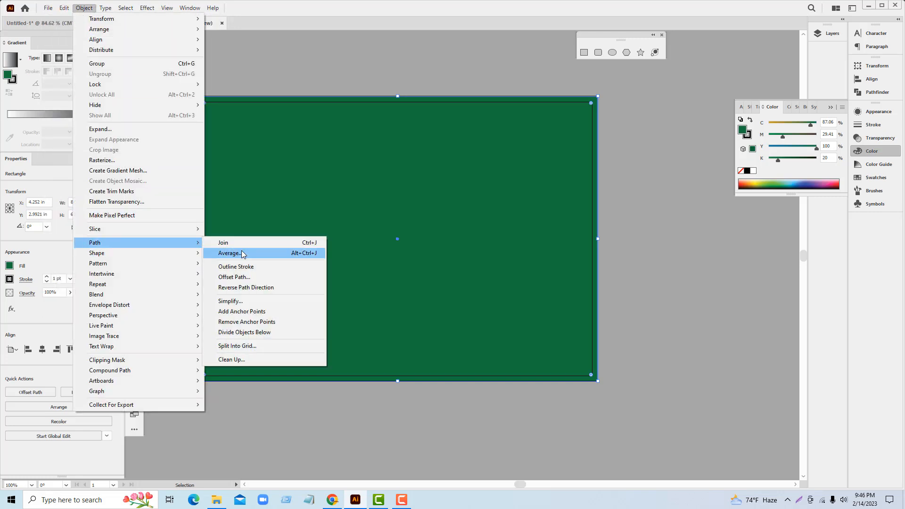
click(234, 277)
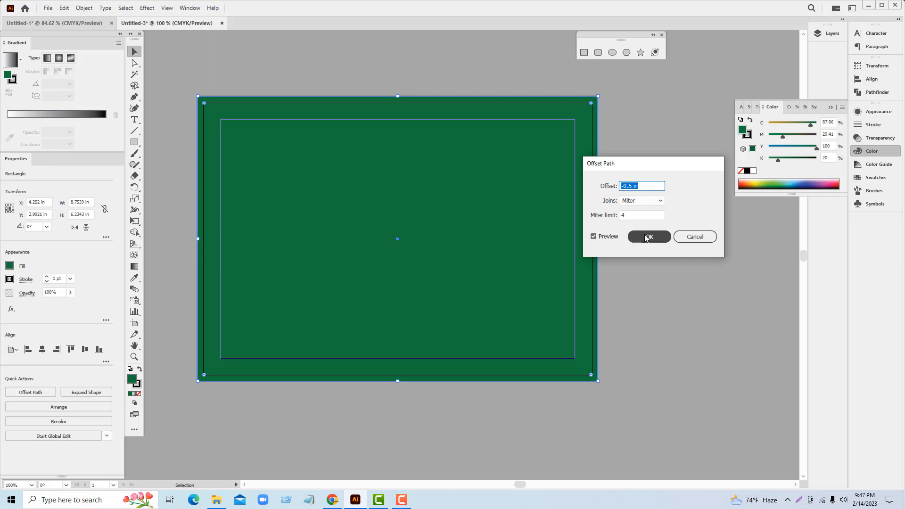
click(649, 237)
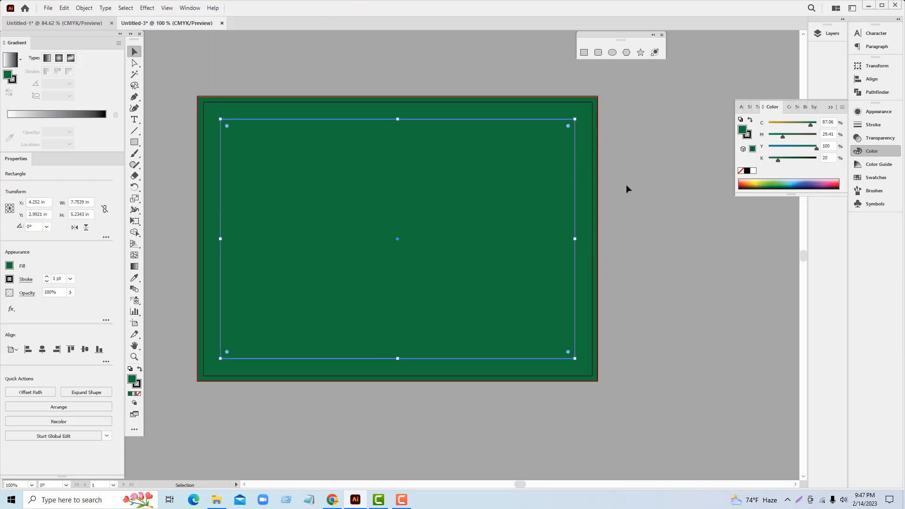
Step: Delete the outer green rectangle and convert the inner one into margin guides
click(590, 174)
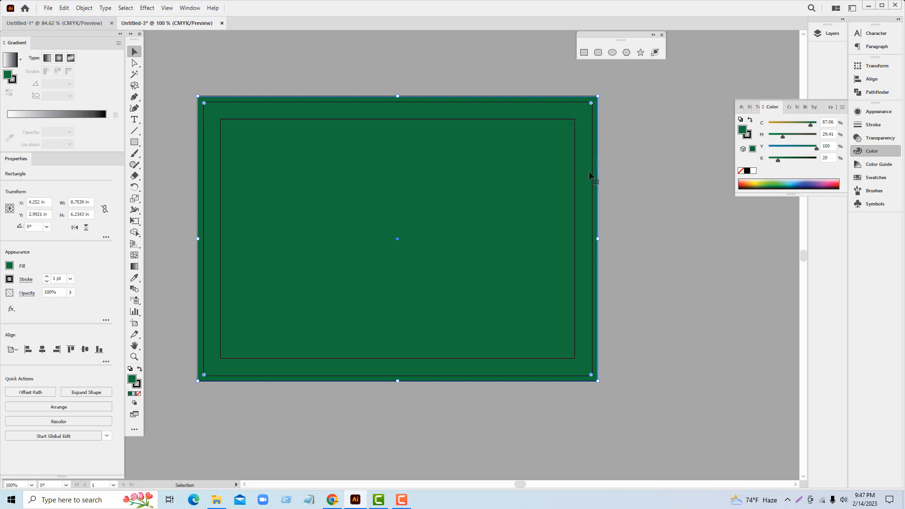
key(Delete)
click(483, 174)
right_click(442, 179)
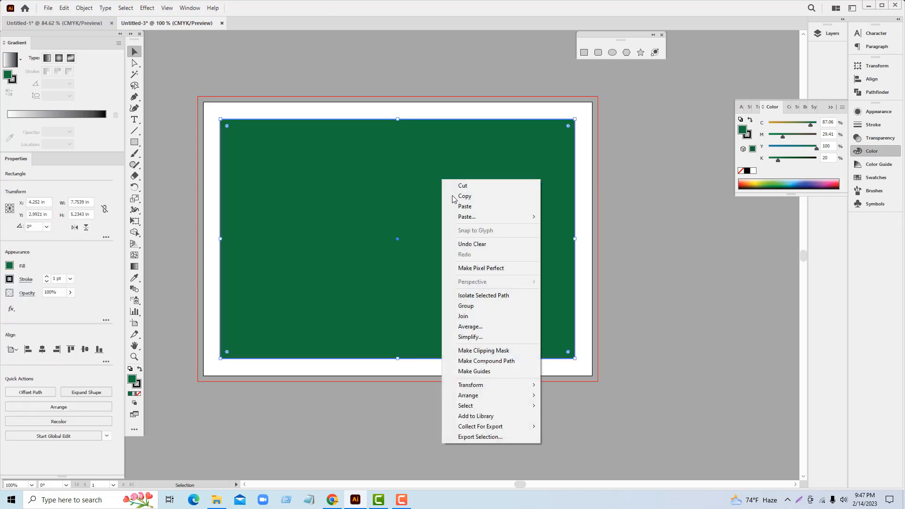
click(494, 371)
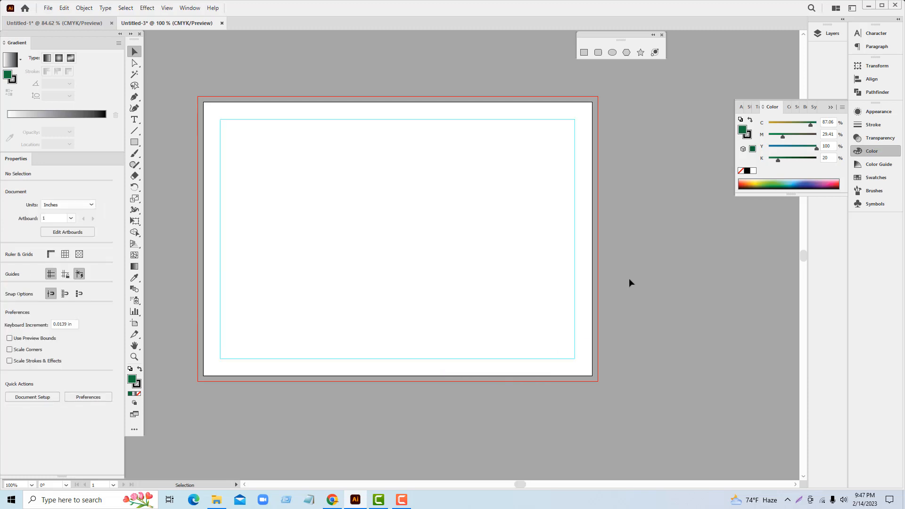
Step: Draw a small green rectangle about 0.69 by 0.51 in near the upper-left corner of the margin guides
click(135, 142)
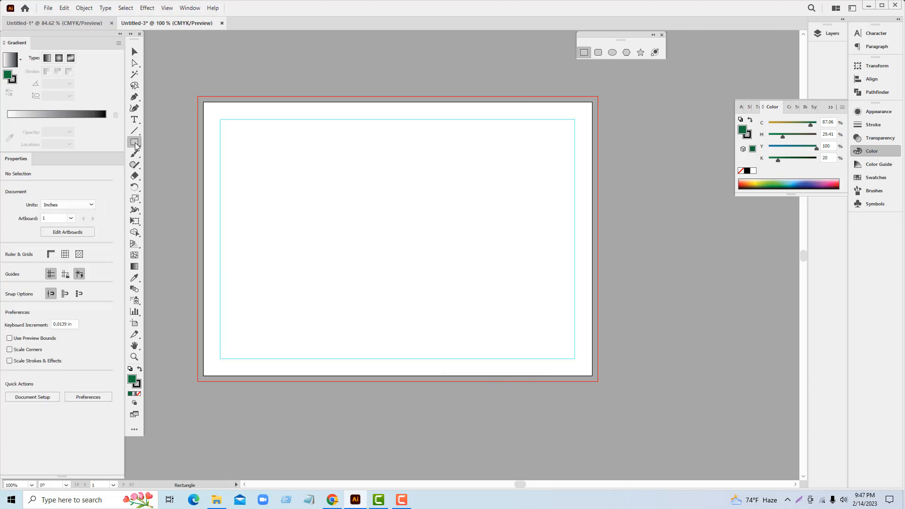
drag(228, 167, 261, 189)
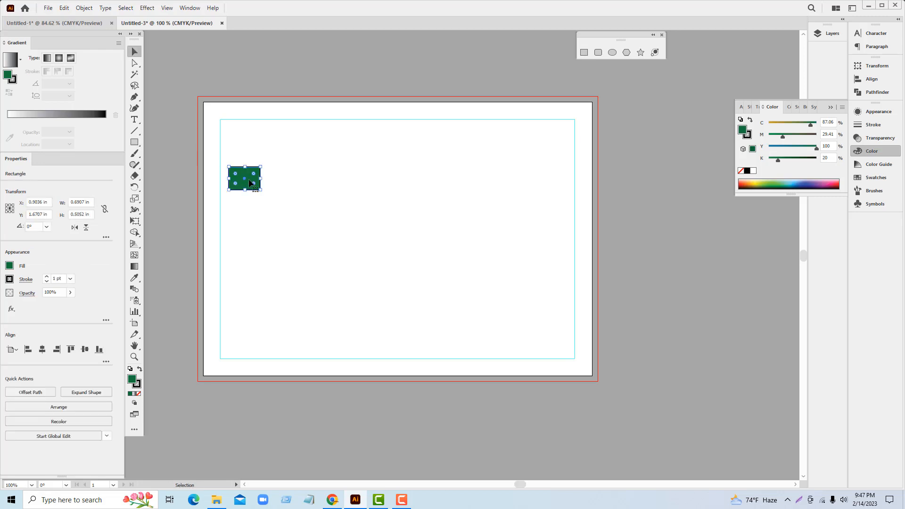
click(280, 187)
Step: Duplicate the small rectangle horizontally at equal spacing to form a row of seven
drag(244, 179, 287, 178)
key(ctrl+d)
key(ctrl+d)
key(ctrl+d)
key(ctrl+d)
key(ctrl+d)
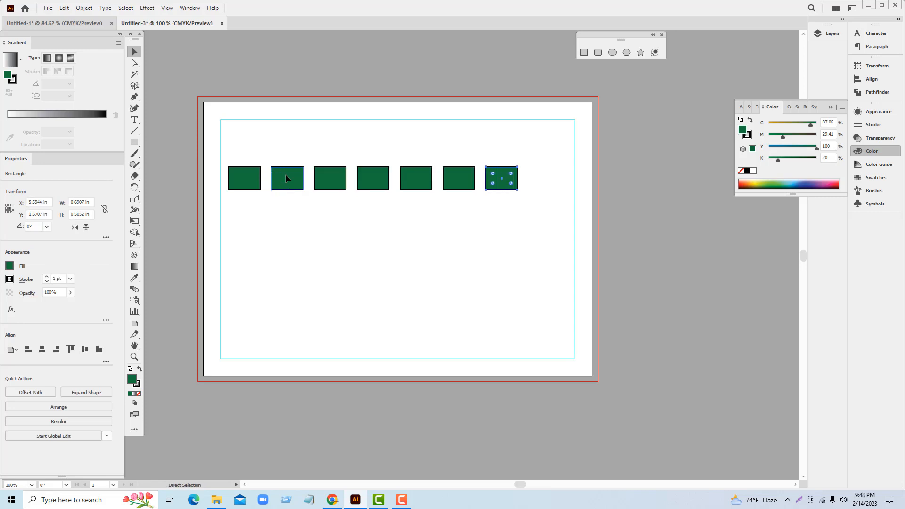
Step: Duplicate the whole row of seven rectangles downward at equal spacing until there are six rows
drag(243, 215, 503, 190)
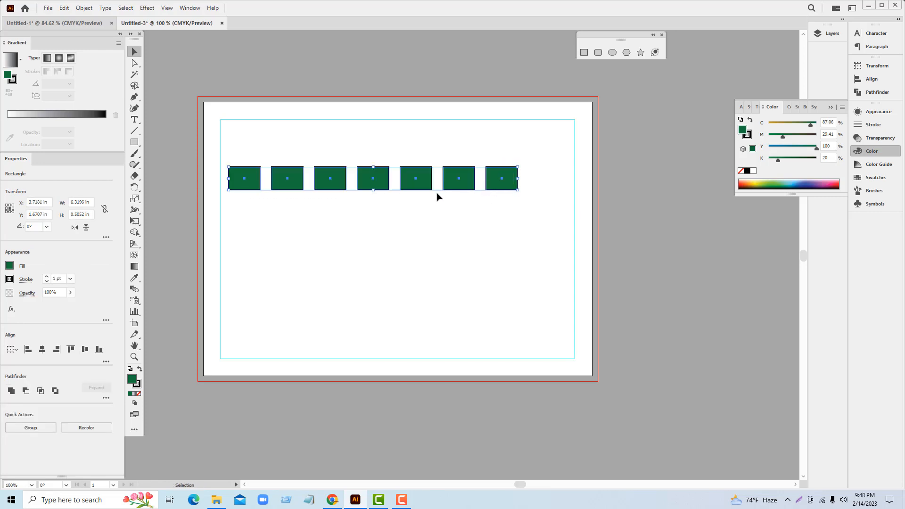
drag(444, 188, 459, 223)
key(ctrl+d)
key(ctrl+d)
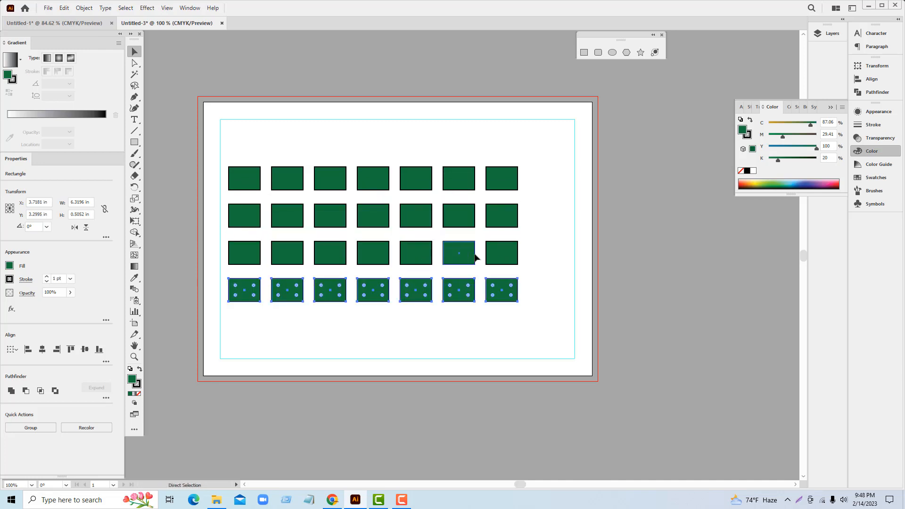
key(ctrl+d)
key(ctrl+d)
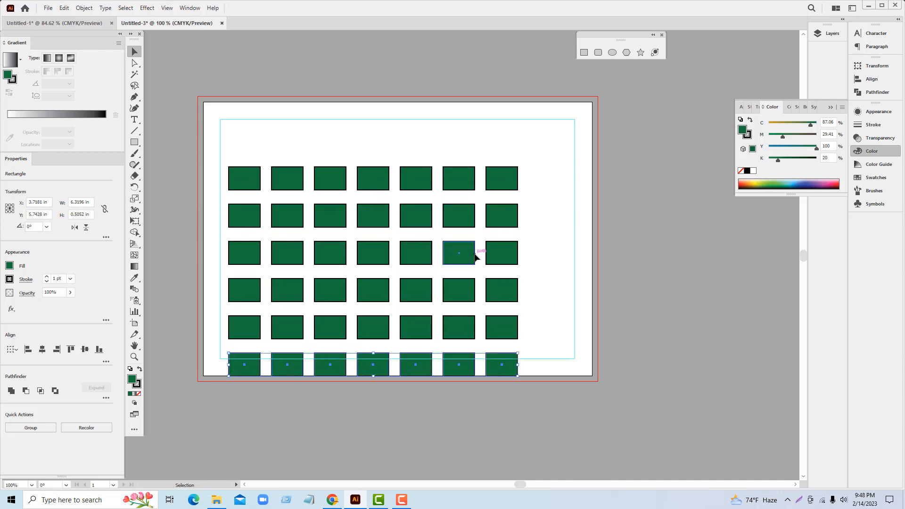
Step: Undo the latest row copies and restore them down to the sixth row
key(ctrl+z)
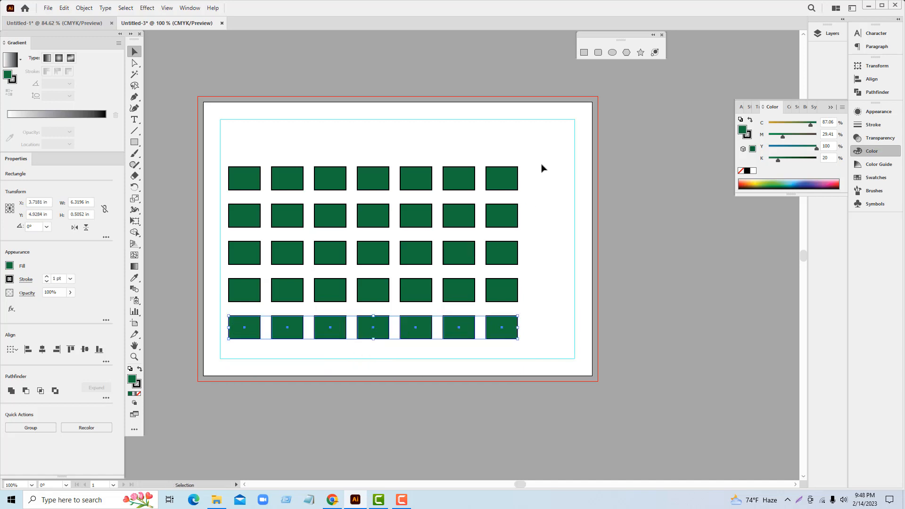
drag(542, 164, 564, 334)
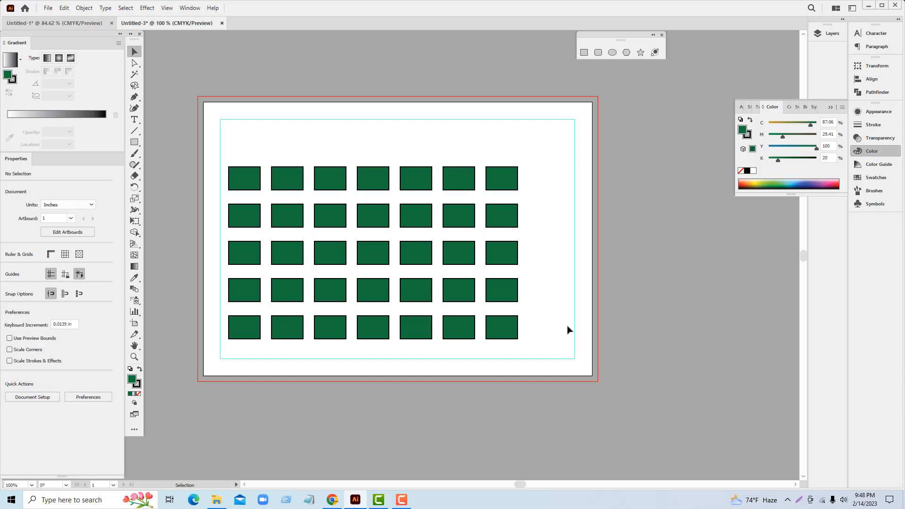
key(ctrl+z)
key(ctrl+z)
key(ctrl+shift+z)
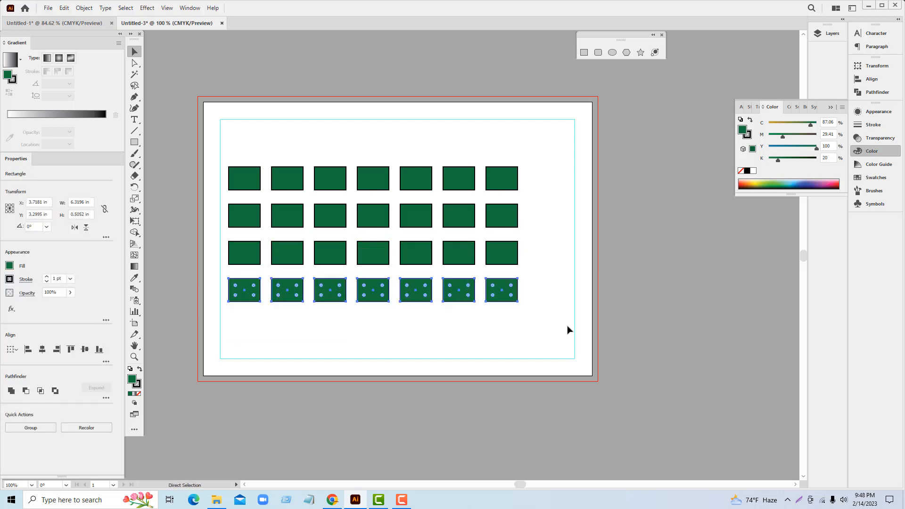
key(ctrl+shift+z)
key(ctrl+d)
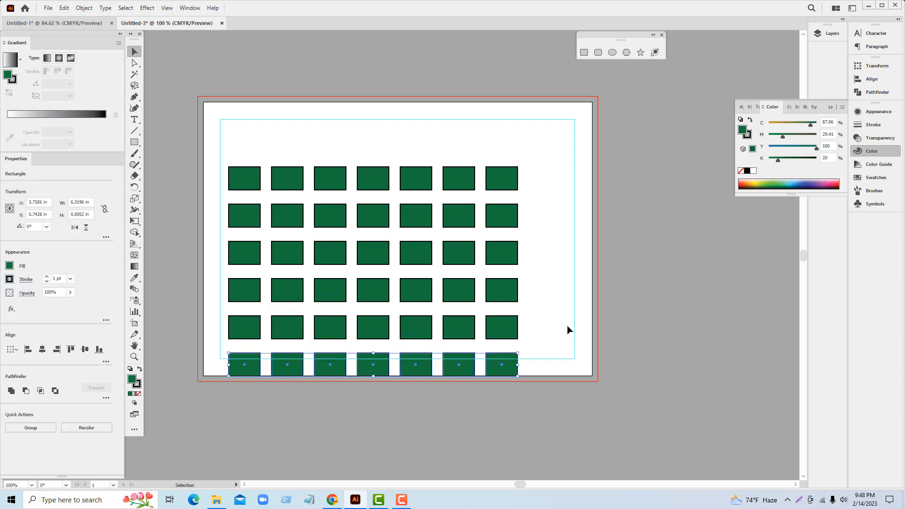
Step: Scale the whole rectangle grid down to about 6.24 by 4.52 in and move it inside the margin guides
drag(224, 148, 578, 376)
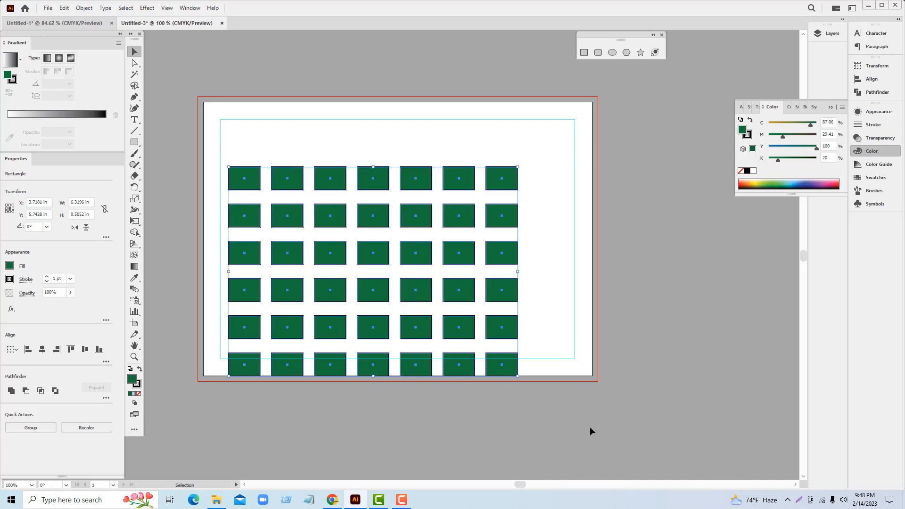
drag(518, 377, 491, 353)
drag(405, 253, 423, 219)
drag(518, 331, 539, 344)
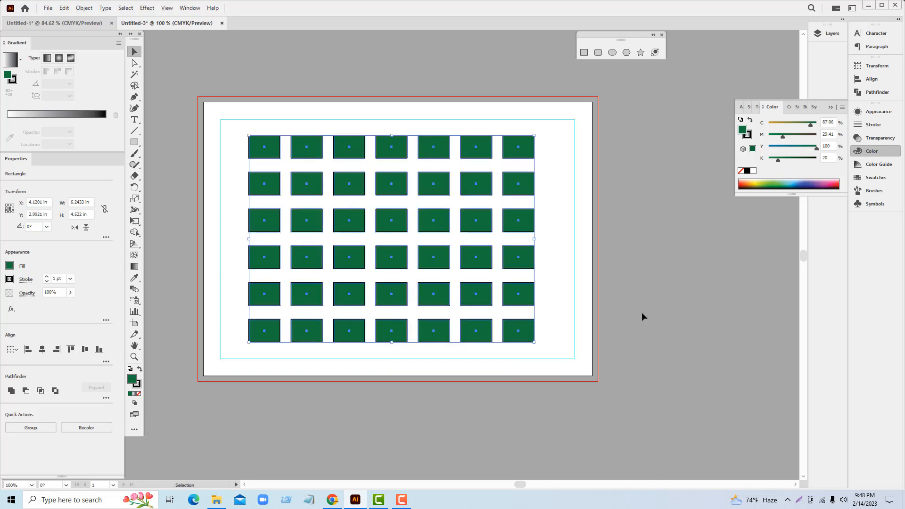
click(658, 288)
Step: Remove the stroke from all the rectangles in the grid, keeping their green fill
click(519, 146)
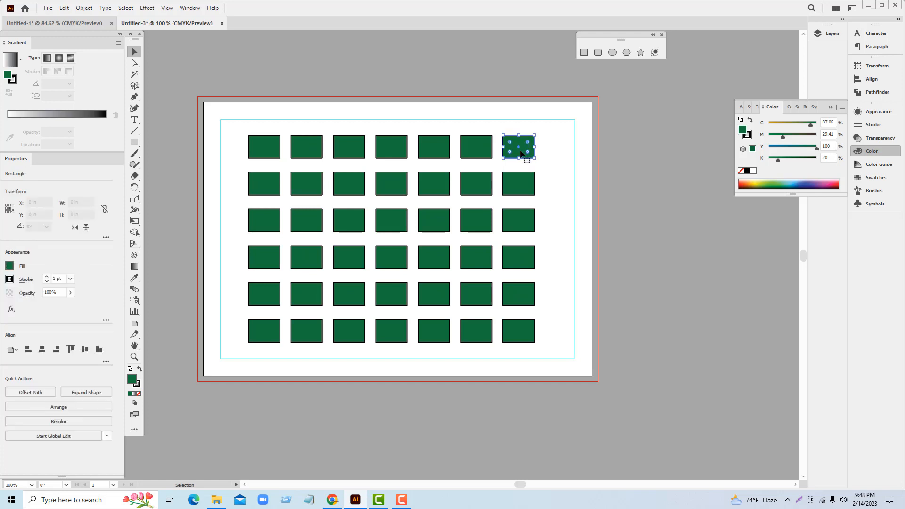
click(664, 267)
key(ctrl+a)
click(137, 384)
click(138, 393)
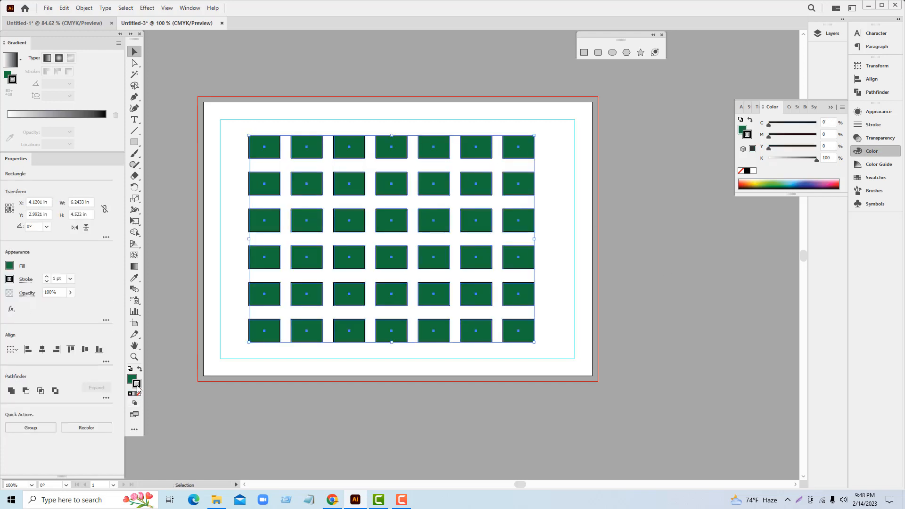
click(131, 379)
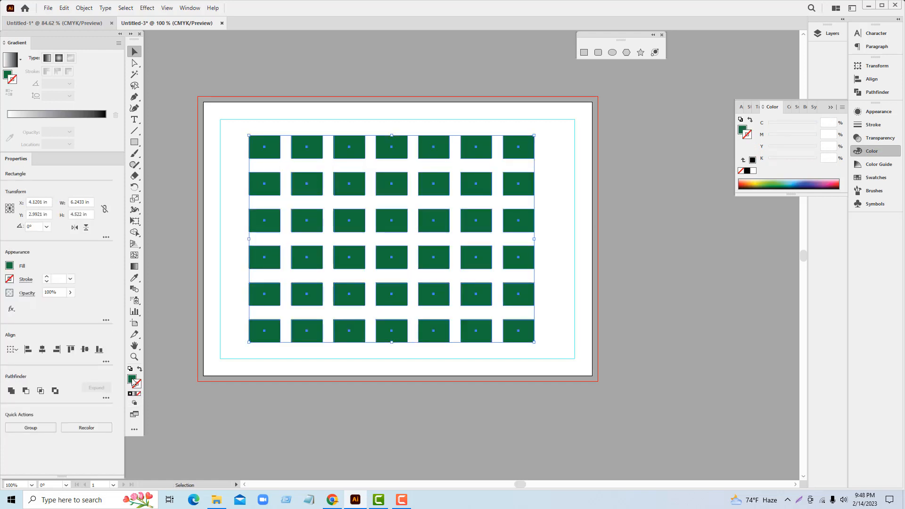
click(362, 429)
drag(232, 131, 564, 333)
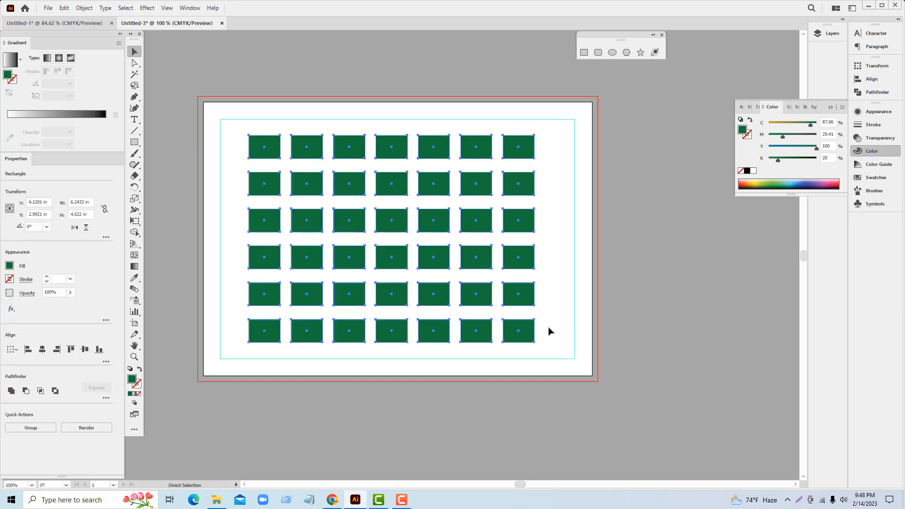
click(398, 230)
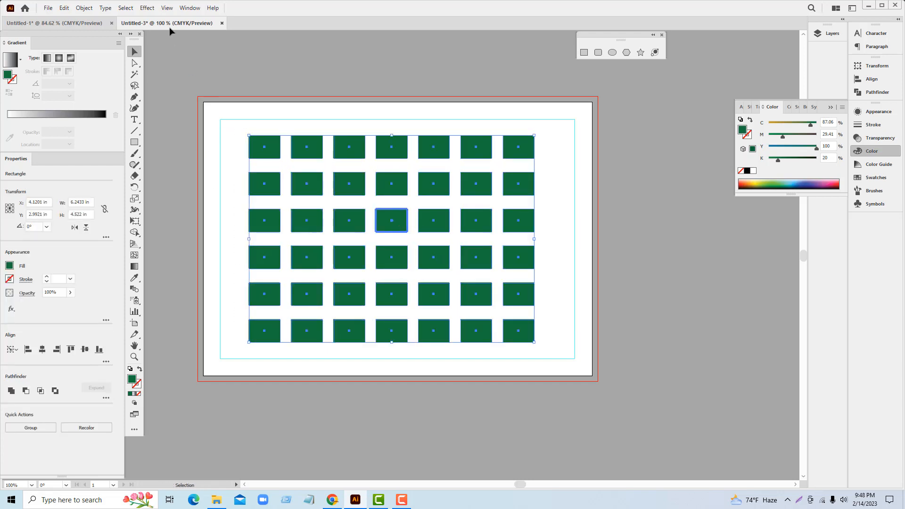
click(84, 8)
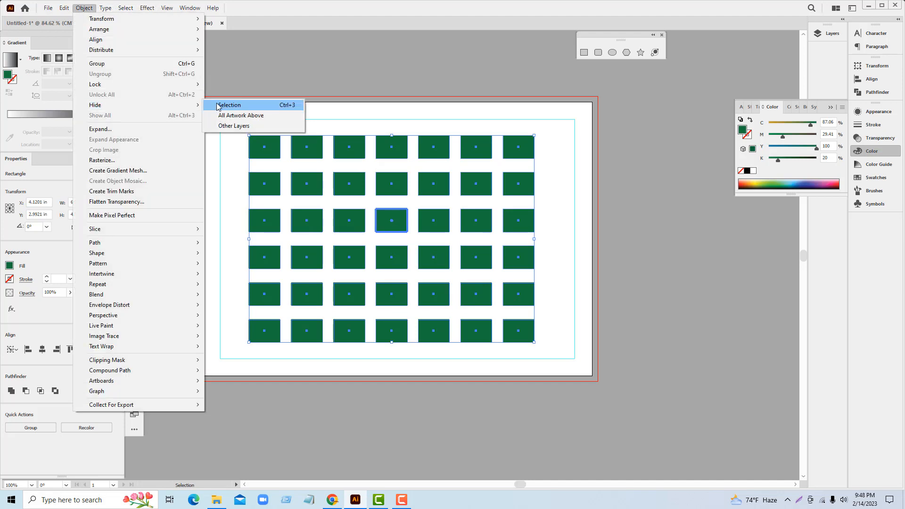
click(264, 107)
click(436, 226)
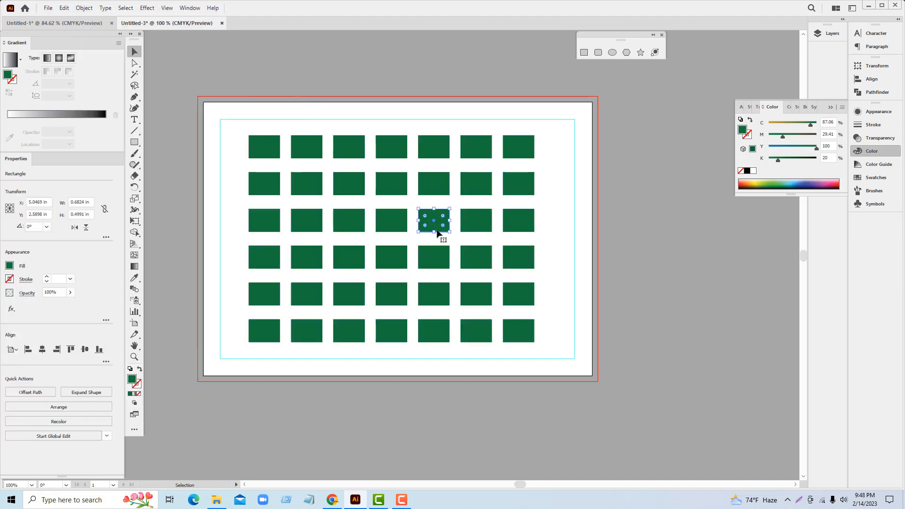
click(513, 259)
click(566, 244)
Step: Convert the first row of seven rectangles into linked threaded text frames
drag(245, 137, 514, 165)
click(105, 8)
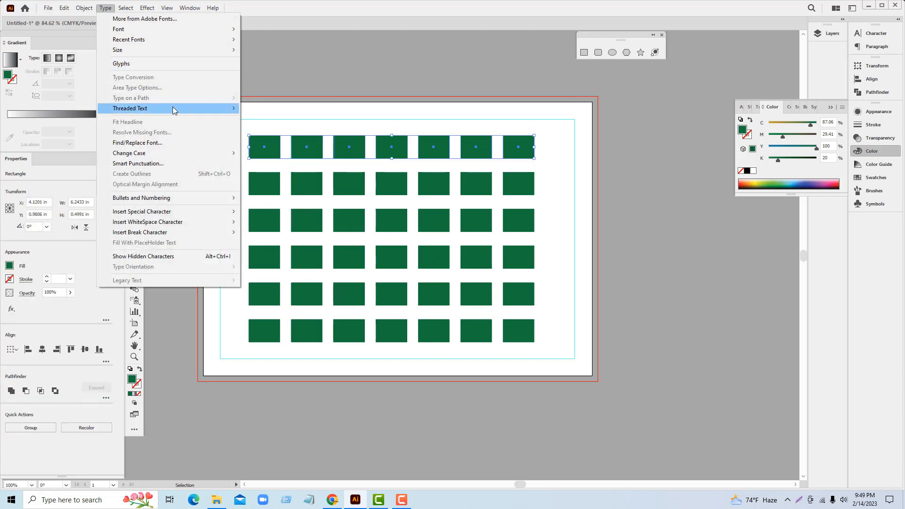
mouse_move(179, 107)
click(255, 109)
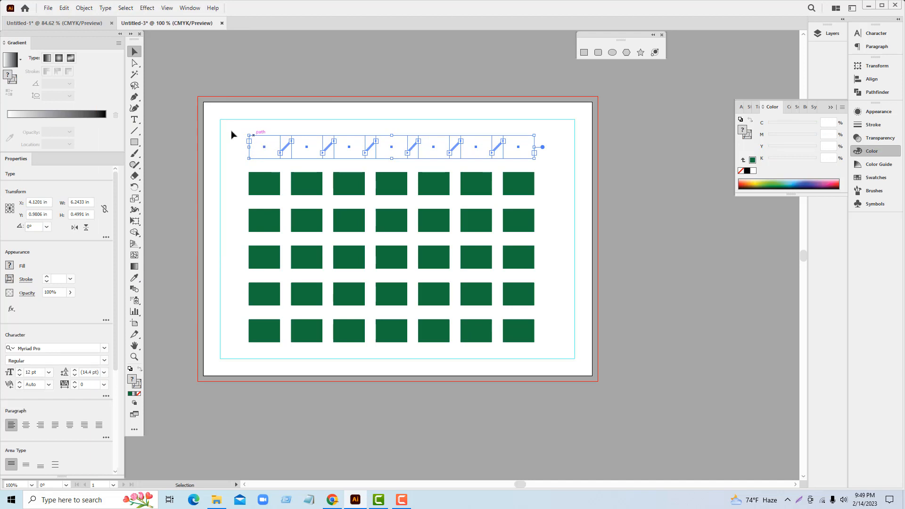
Step: Try to change the font of the empty threaded frames to Noto Sans
click(139, 121)
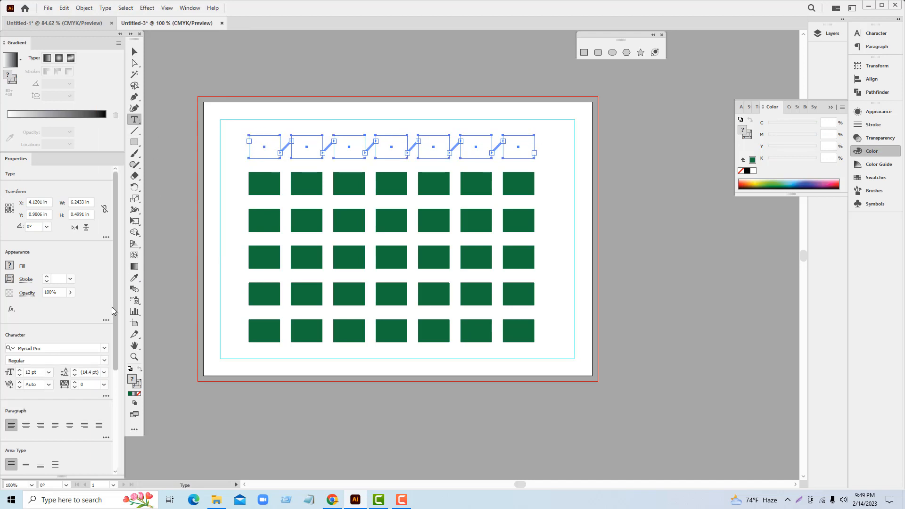
click(67, 349)
text(n)
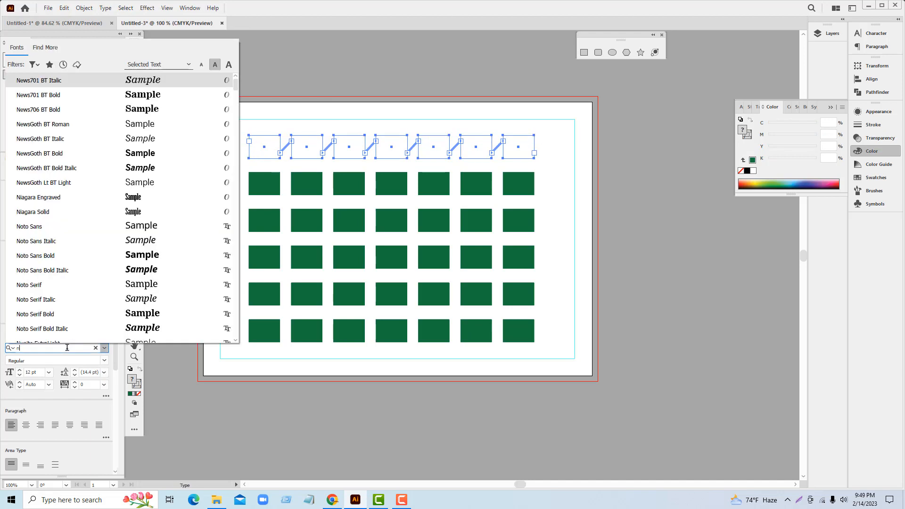
text(o)
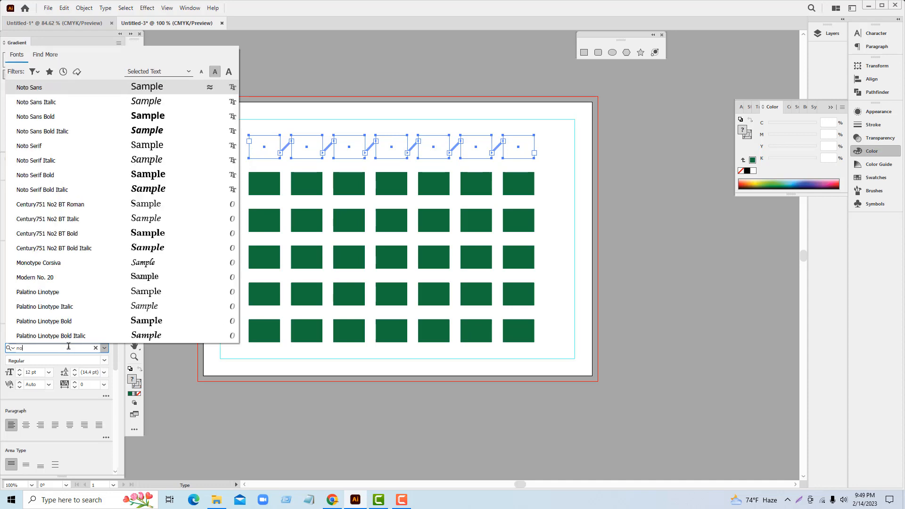
click(151, 95)
Step: Enter the weekday labels SUN, MON, TUE, WED, THU, FRI and SAT, one in each threaded frame
click(255, 135)
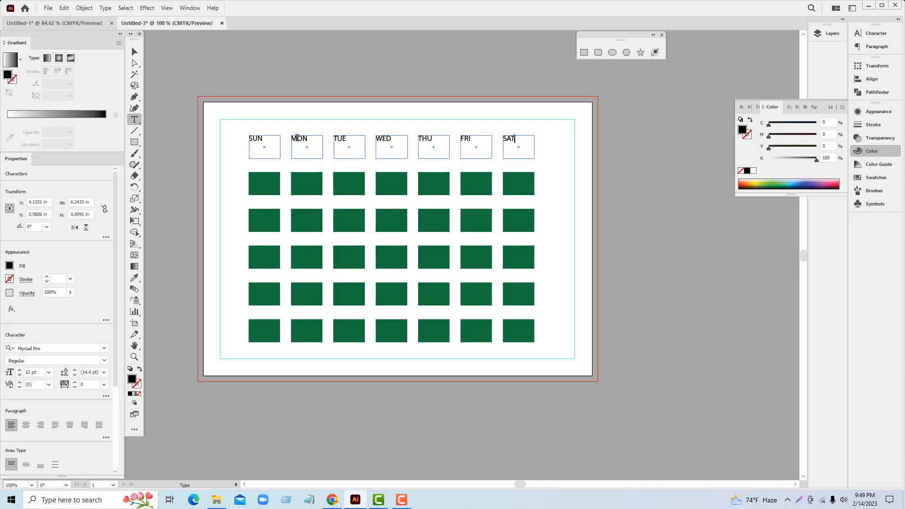
click(135, 51)
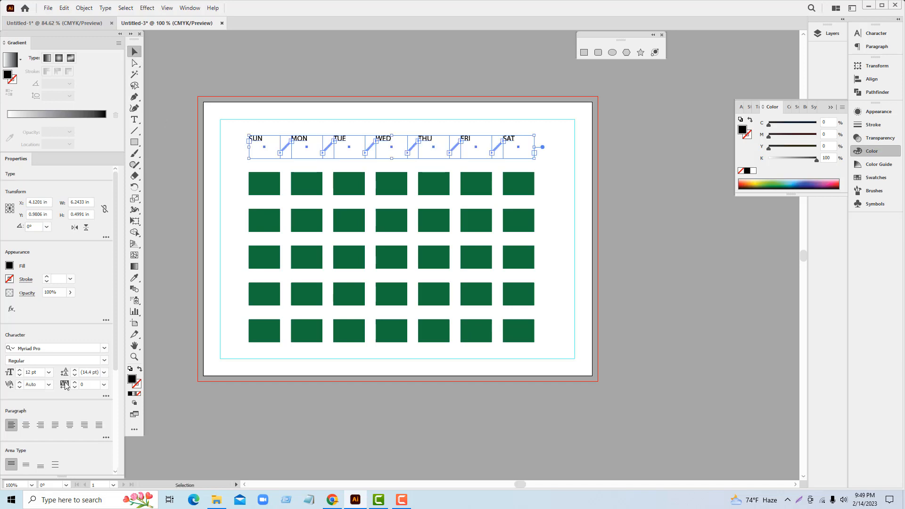
Step: Set the weekday labels' font size to 17 pt
click(38, 371)
key(Up)
key(Up)
key(Up)
key(Up)
key(Up)
key(Up)
key(Up)
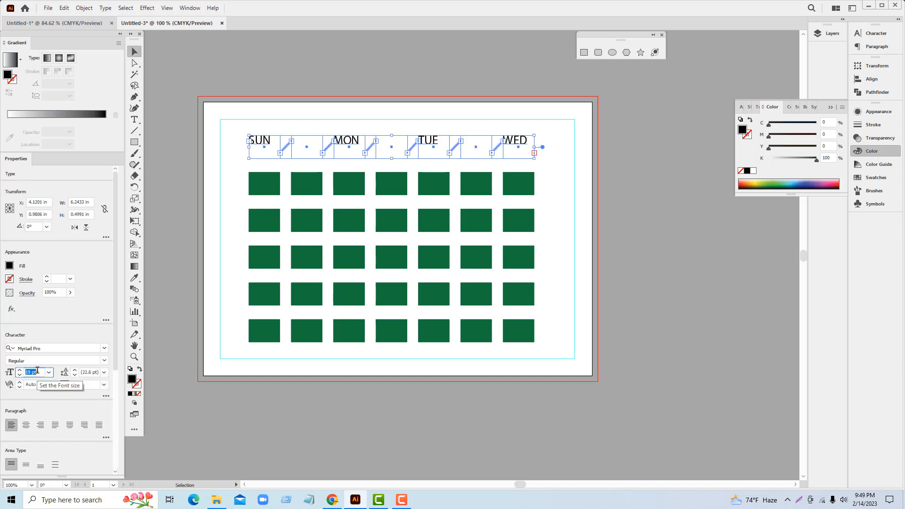
key(Down)
key(Down)
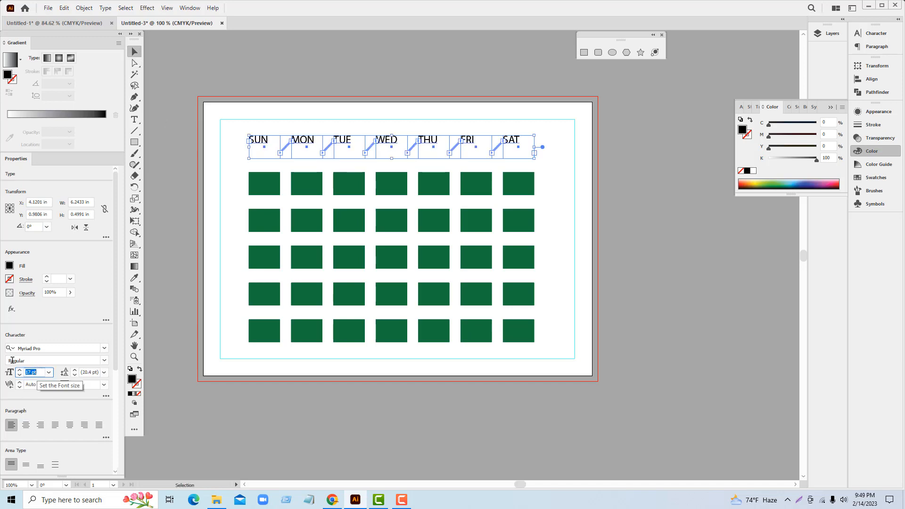
Step: Center-align the weekday labels and set their left indent to 1 pt
click(875, 33)
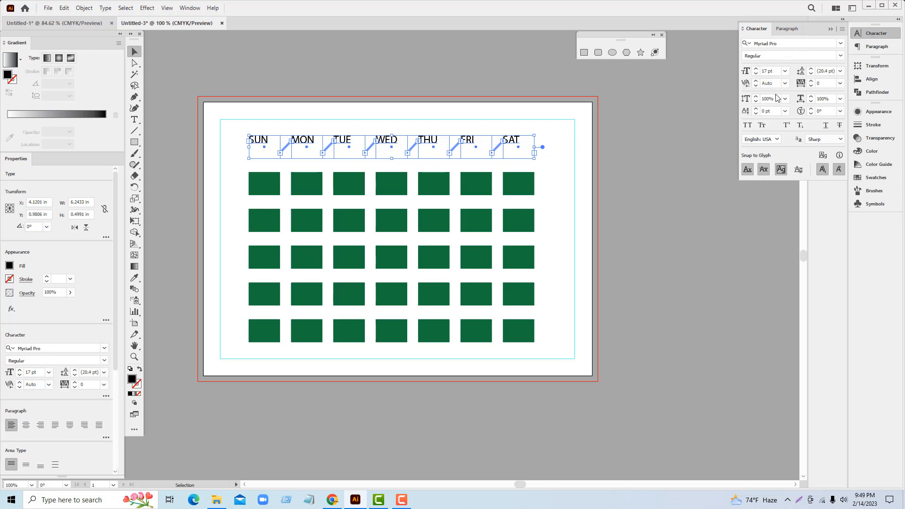
click(789, 31)
click(763, 44)
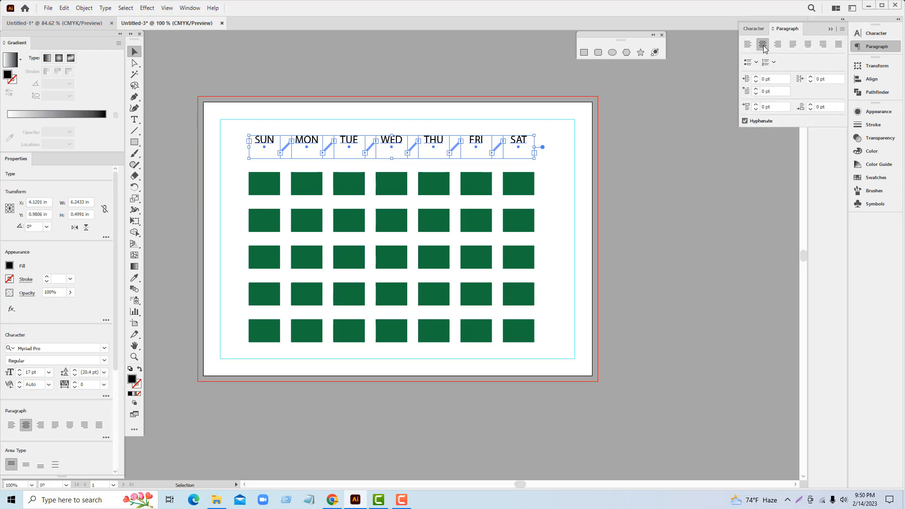
click(777, 79)
scroll(776, 80, down, 2)
scroll(776, 80, up, 3)
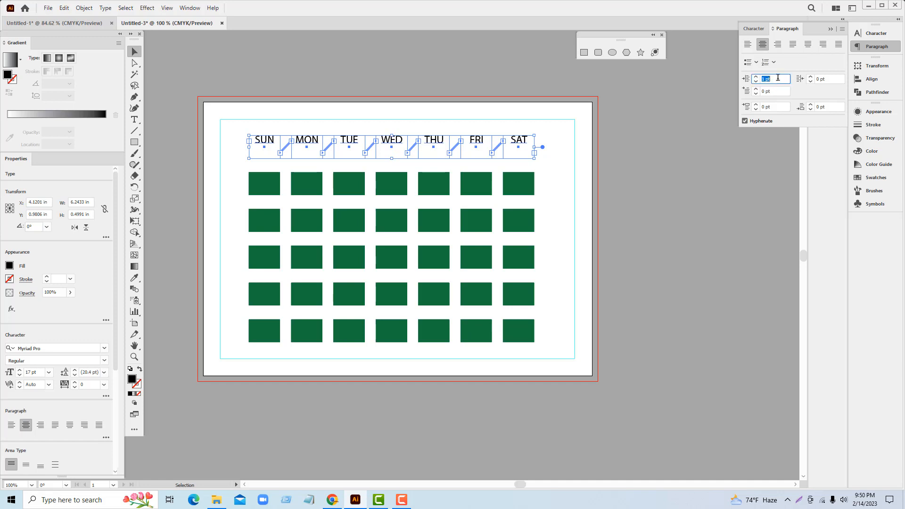
Step: Set the weekday labels' baseline shift to -11 pt and their font size to 18 pt
click(756, 29)
click(776, 111)
scroll(775, 111, down, 4)
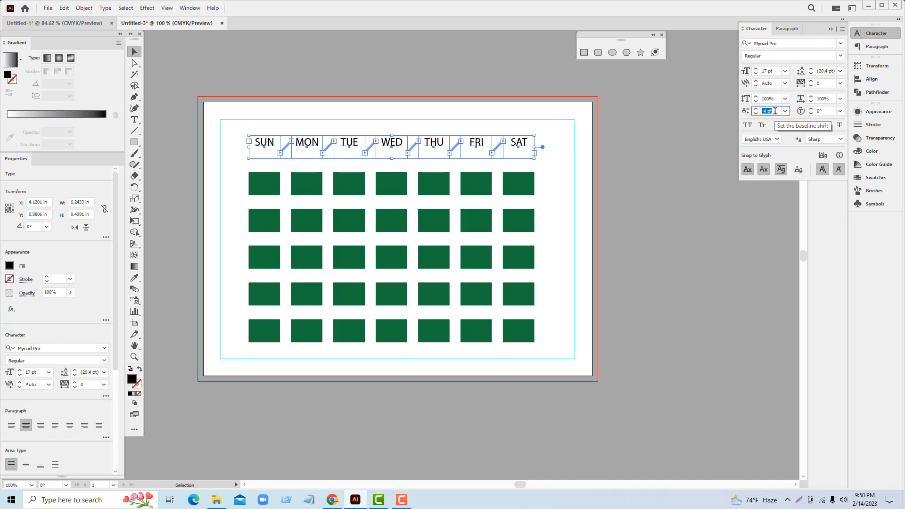
scroll(776, 110, down, 6)
scroll(776, 111, down, 1)
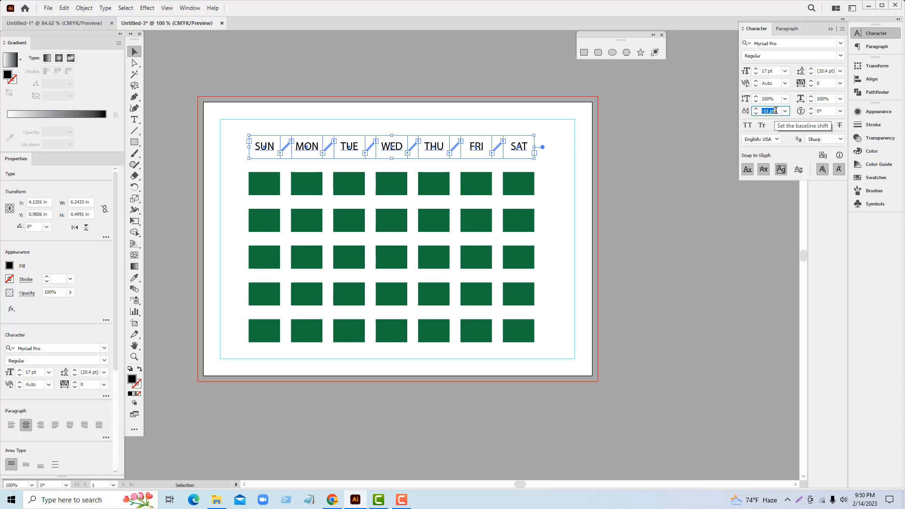
click(773, 71)
scroll(774, 72, up, 1)
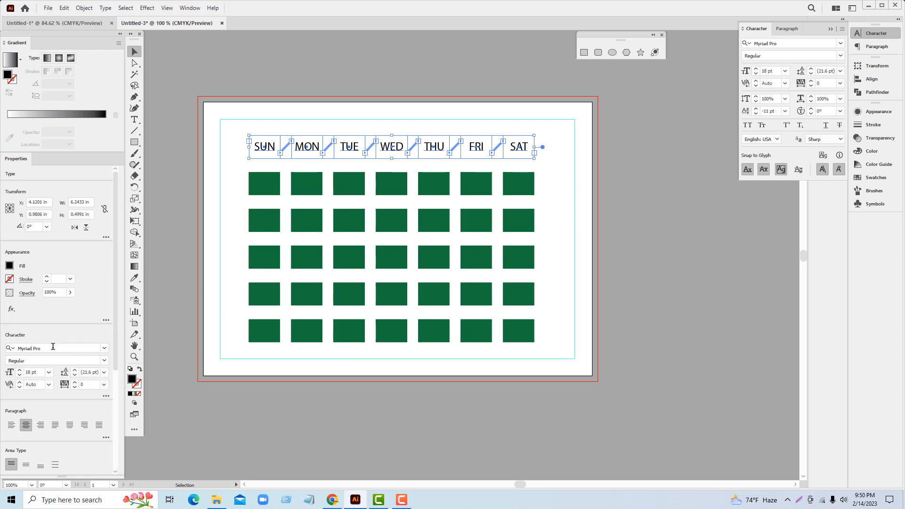
Step: Change the weekday labels' font to Noto Sans Bold
click(797, 43)
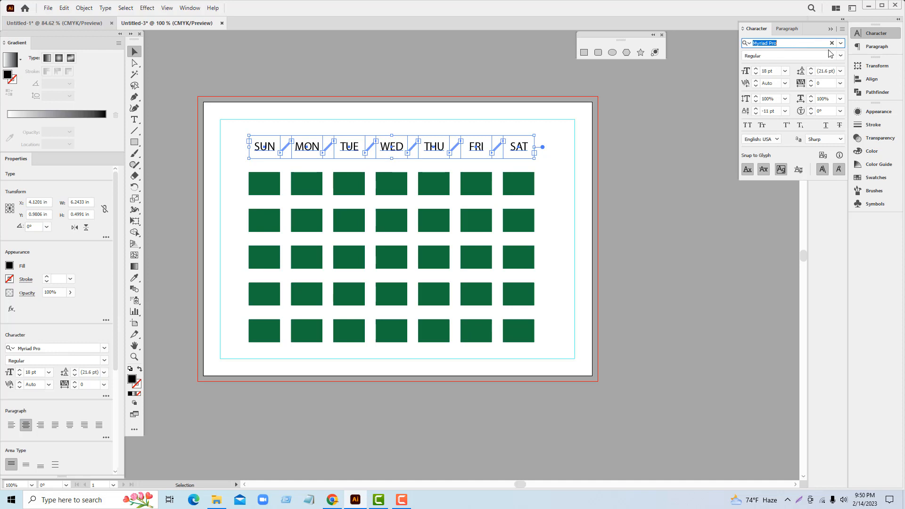
text(NO)
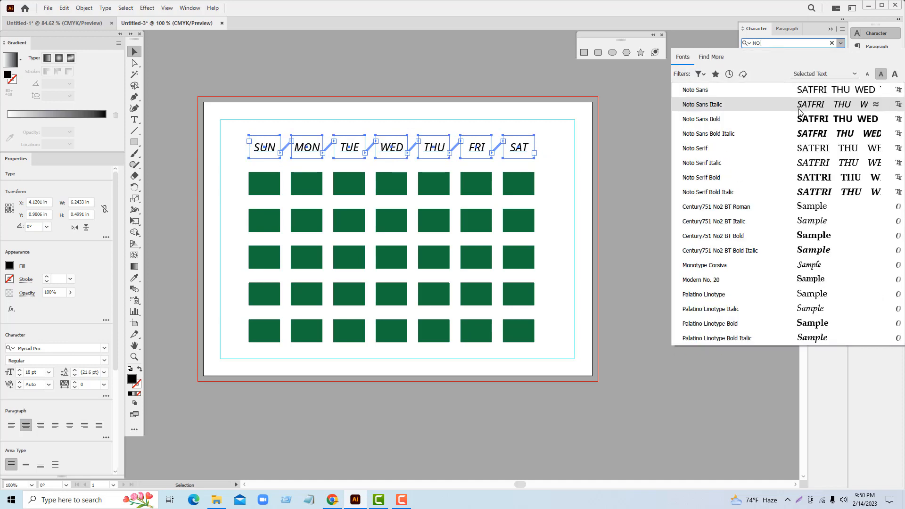
click(804, 122)
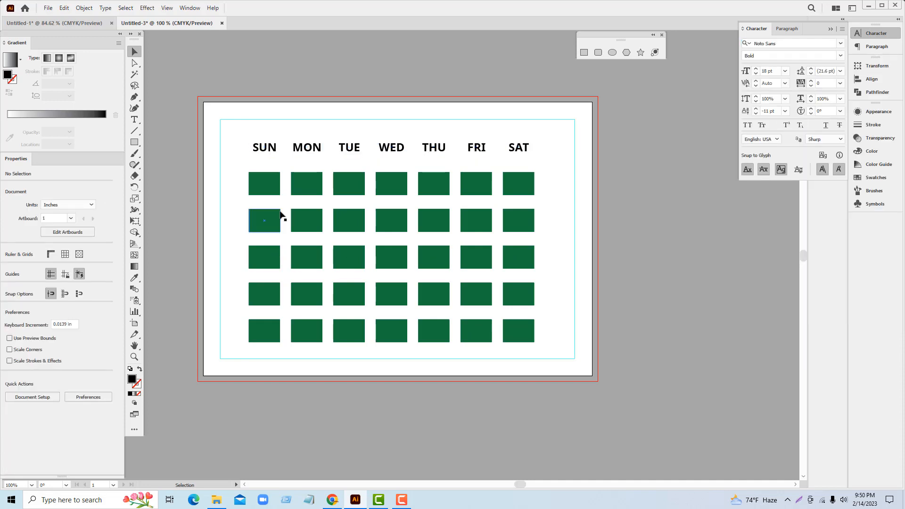
Step: Convert the five green rows of rectangles below the weekday labels into linked threaded text frames
click(272, 187)
click(200, 299)
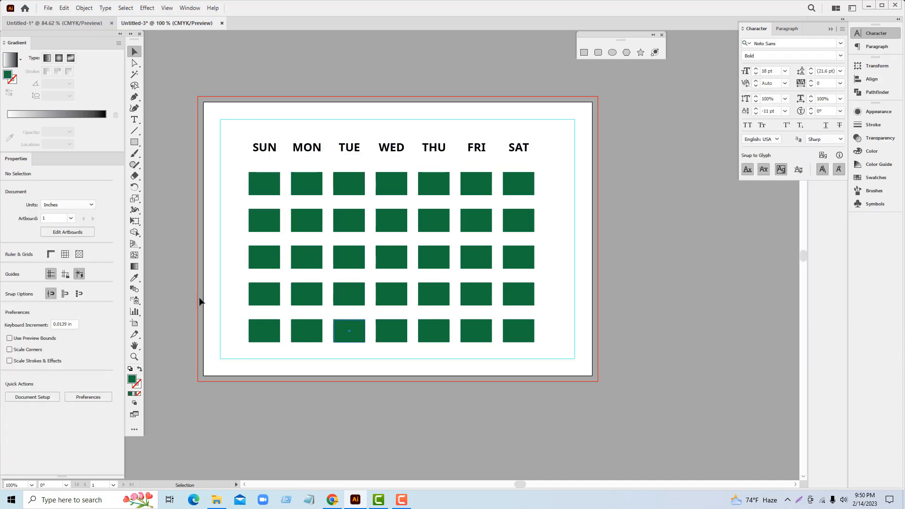
drag(240, 172, 553, 346)
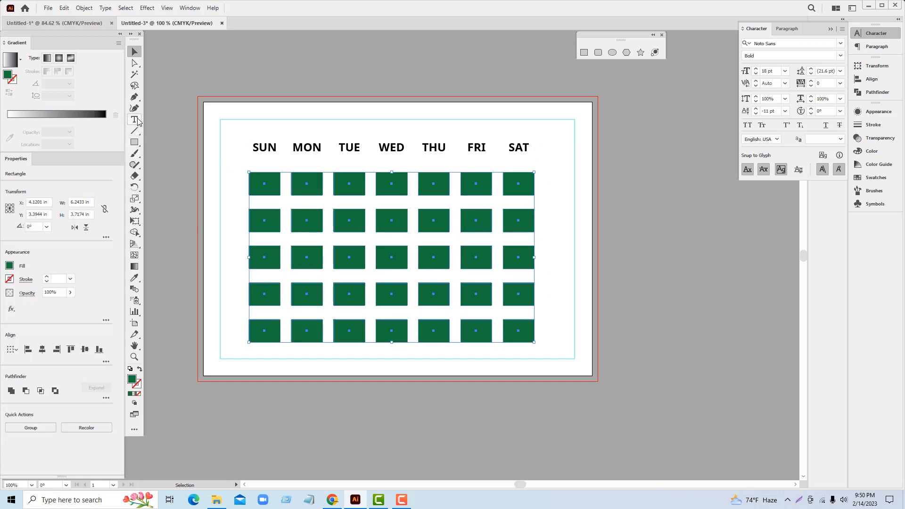
click(125, 8)
mouse_move(105, 8)
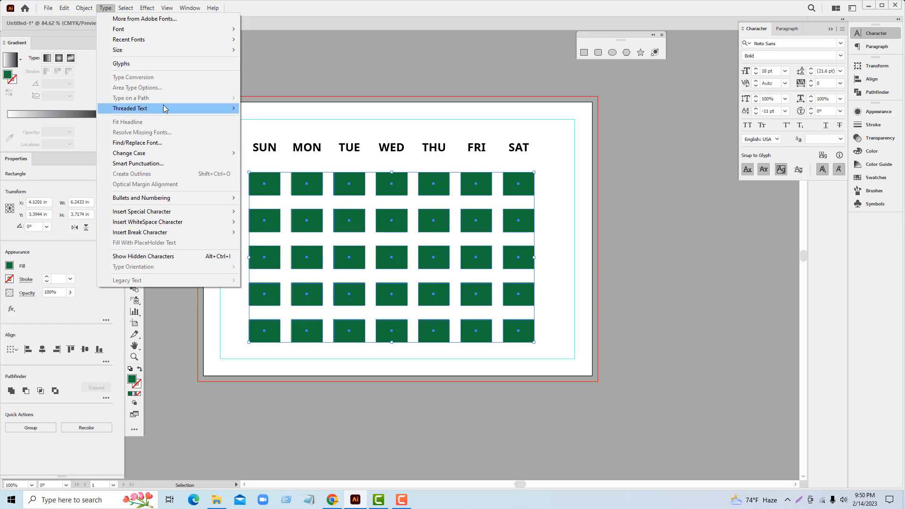
mouse_move(141, 108)
click(255, 110)
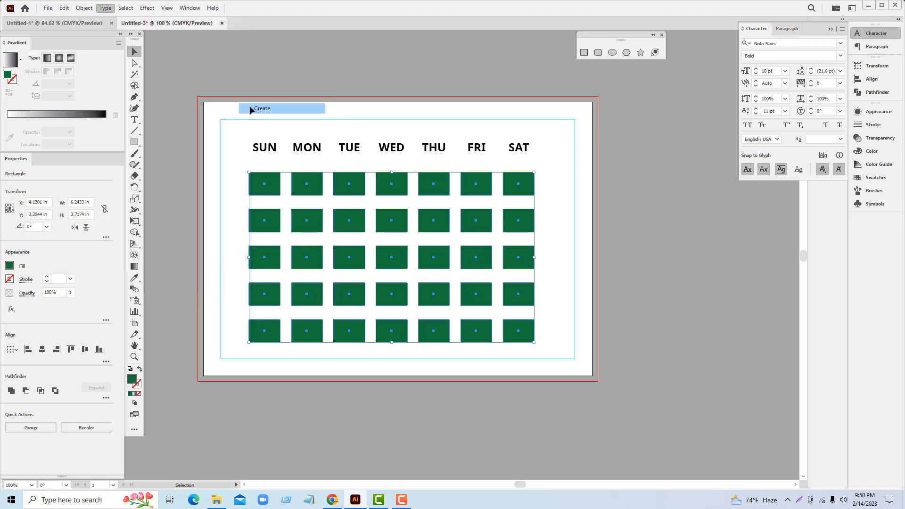
Step: Paste the date numbers 1 to 28 into the threaded frames, starting in the first frame under WED
click(136, 120)
click(384, 173)
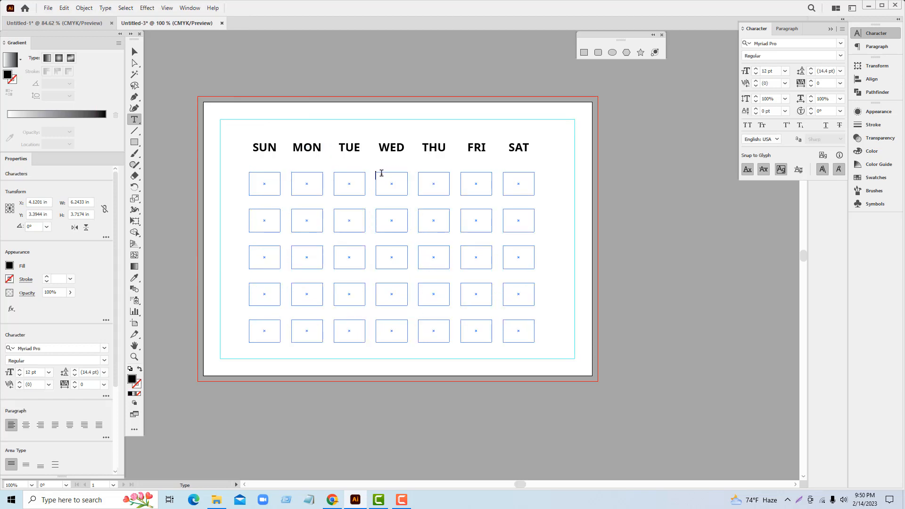
key(ctrl+v)
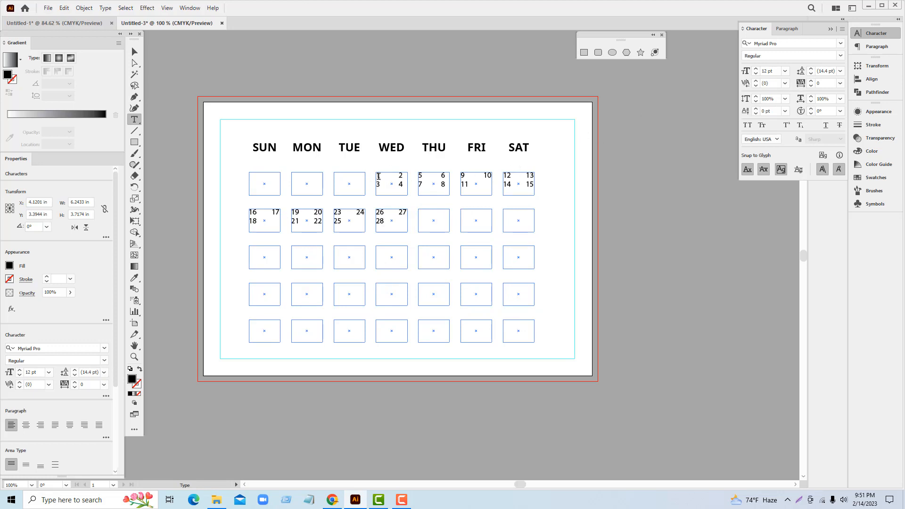
Step: Set the font size of all the date numbers to 19 pt
key(ctrl+a)
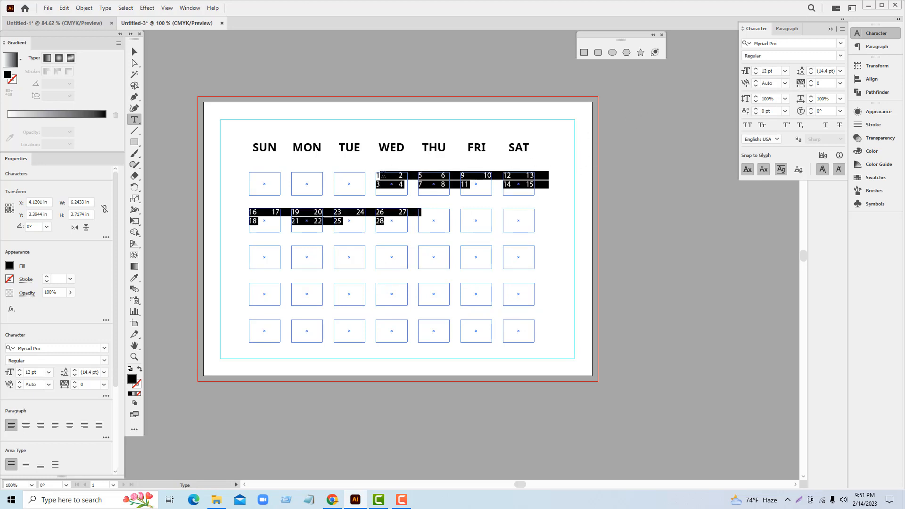
drag(378, 176, 399, 222)
click(775, 70)
text(19)
key(Return)
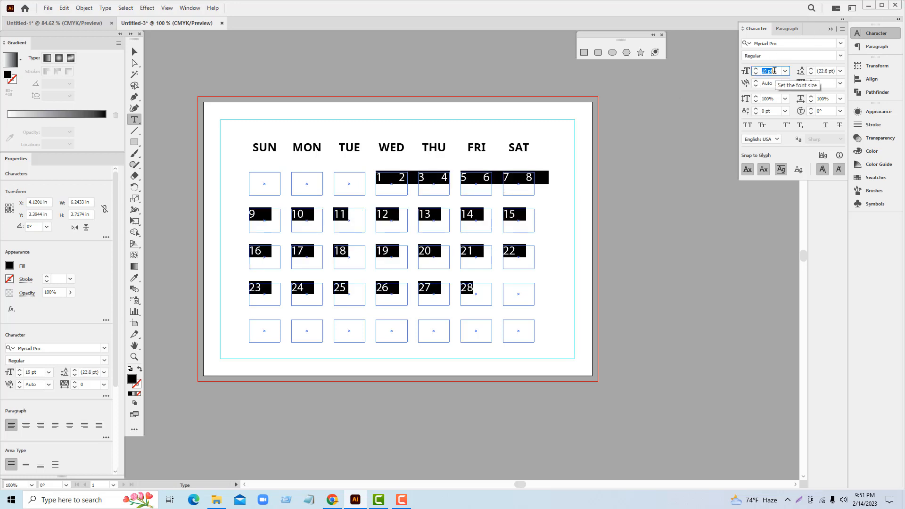
Step: Set the font size of all the date numbers to 26 pt
text(29)
key(Return)
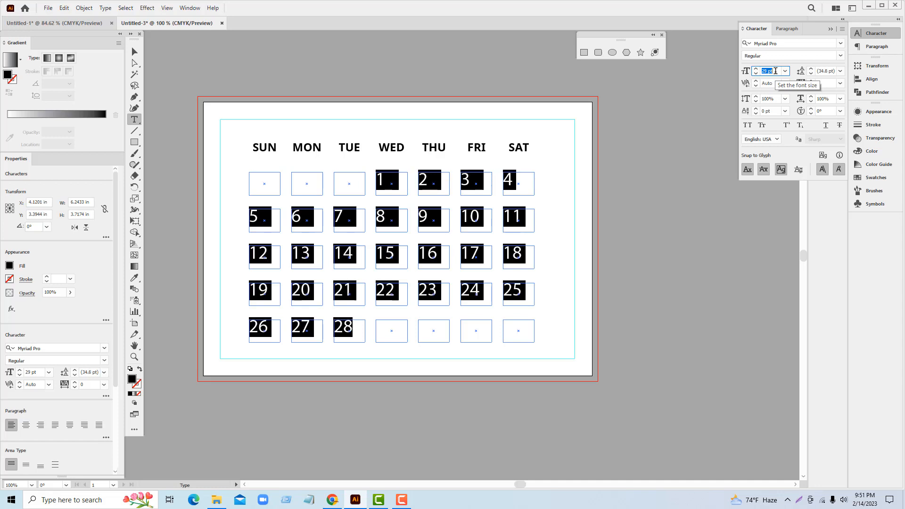
text(26)
key(Return)
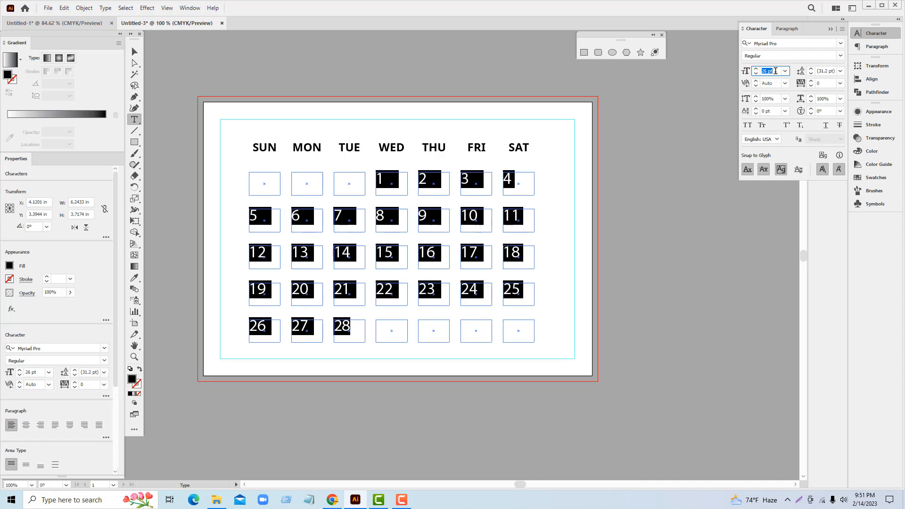
Step: Set the left indent of all the date numbers to 17 pt
click(794, 30)
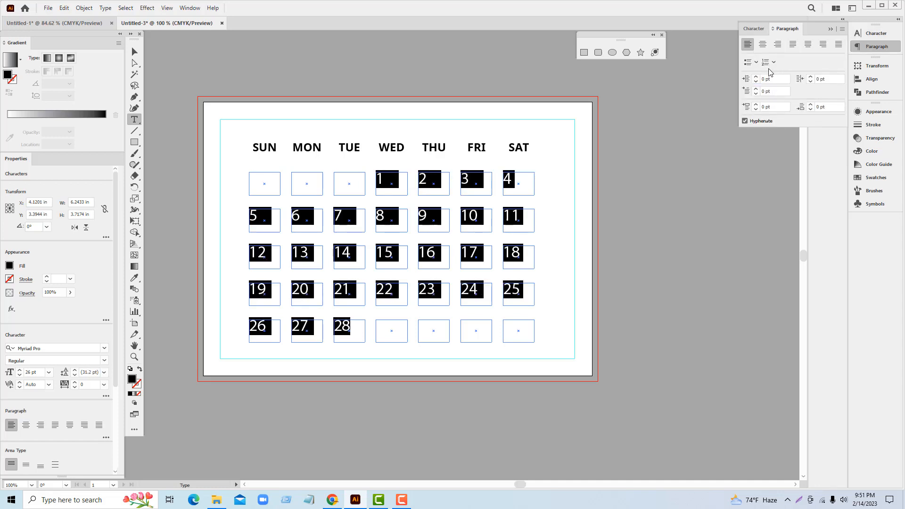
click(768, 79)
scroll(769, 78, down, 3)
scroll(769, 77, up, 16)
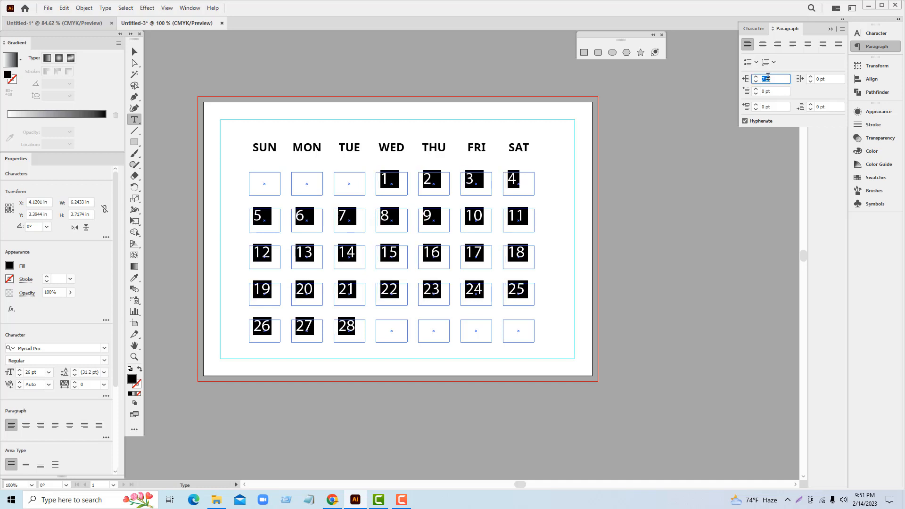
scroll(769, 78, up, 5)
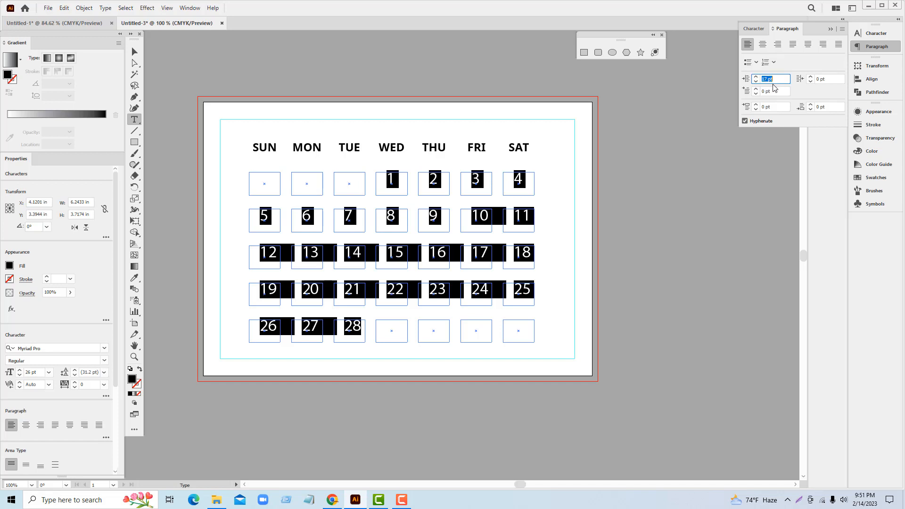
click(831, 79)
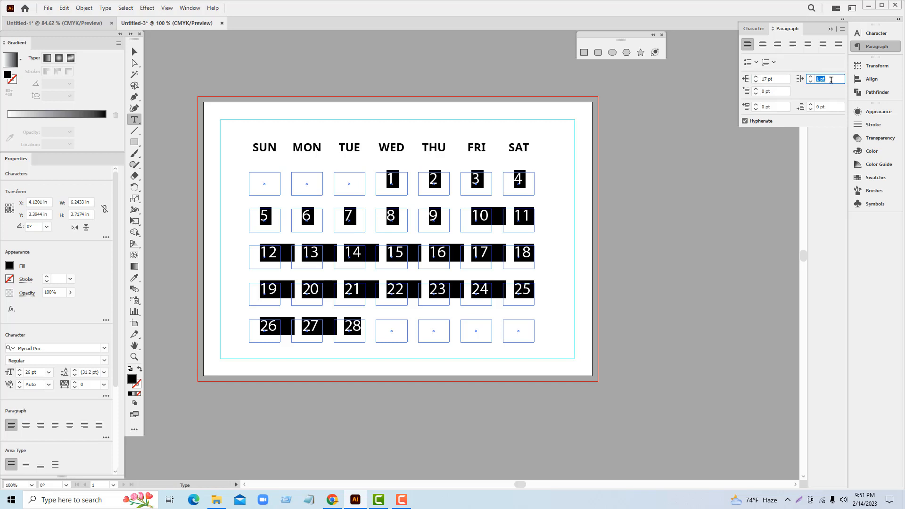
key(Down)
key(Down)
key(Up)
click(776, 91)
key(Up)
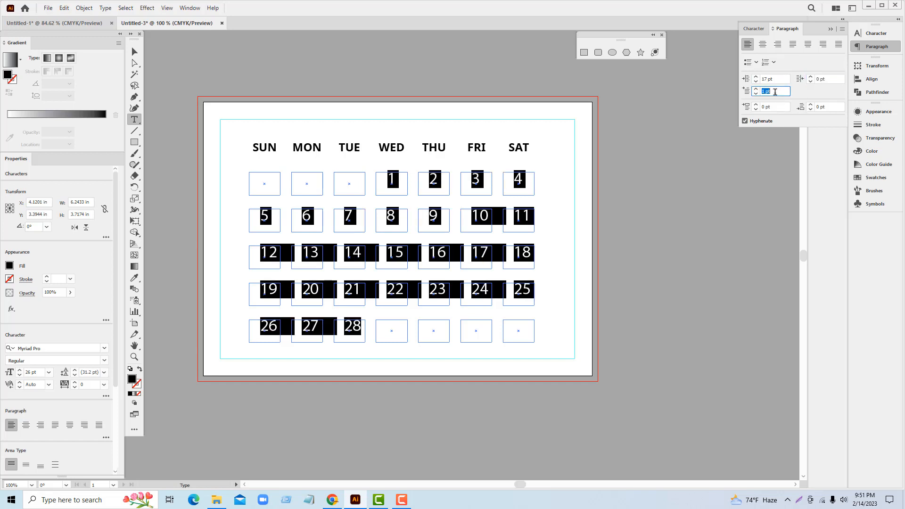
key(Down)
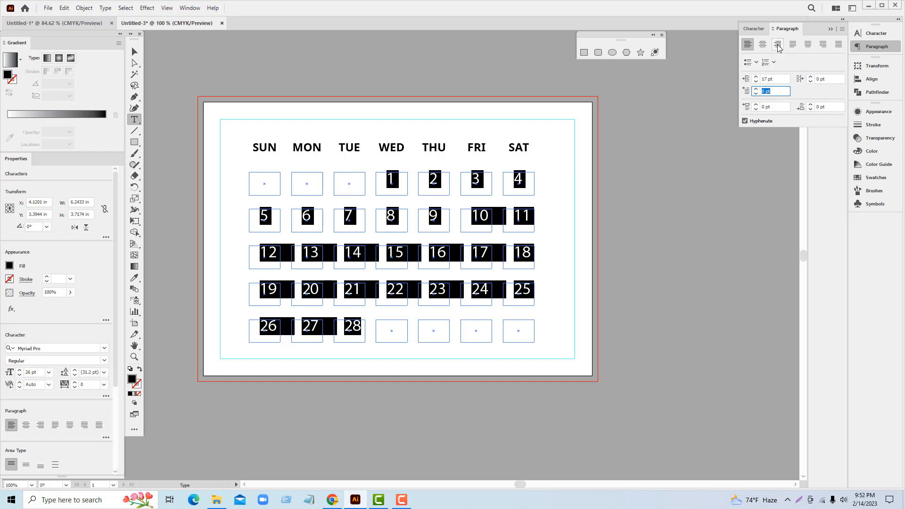
Step: Lower the date numbers within their frames with a baseline shift of -8 pt, and finish editing the text
click(755, 29)
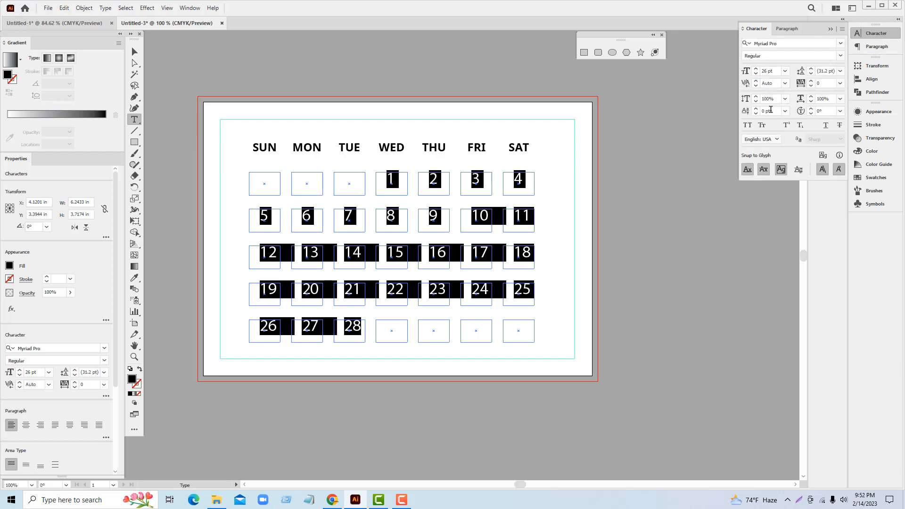
click(771, 110)
key(Down)
key(Down)
key(Down)
key(Down)
key(Down)
key(Down)
key(Down)
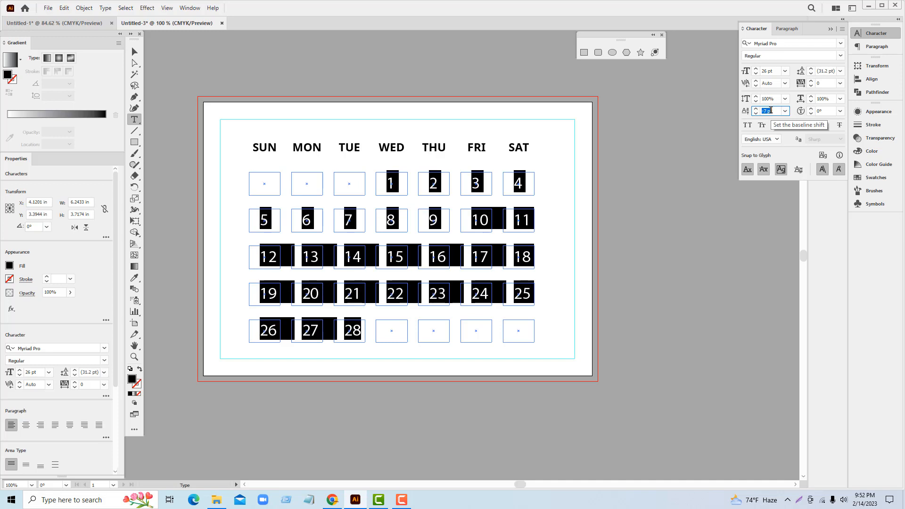
key(Down)
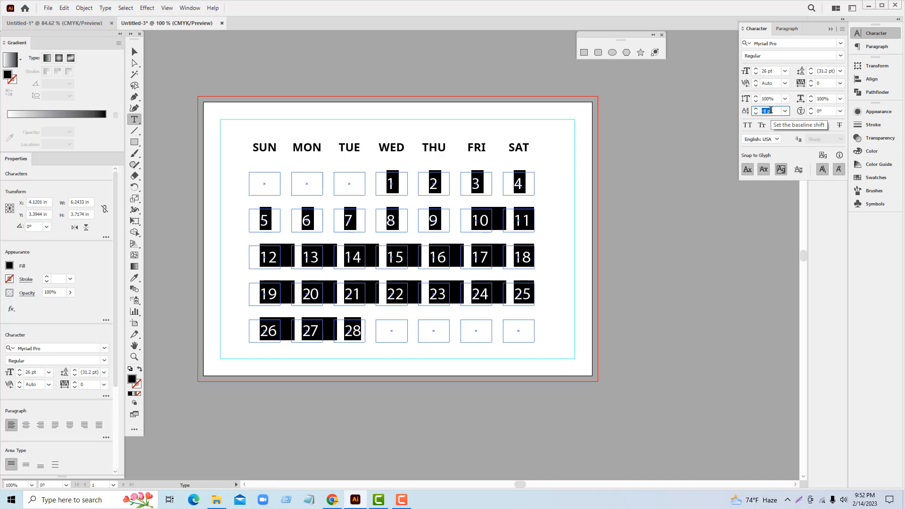
click(831, 29)
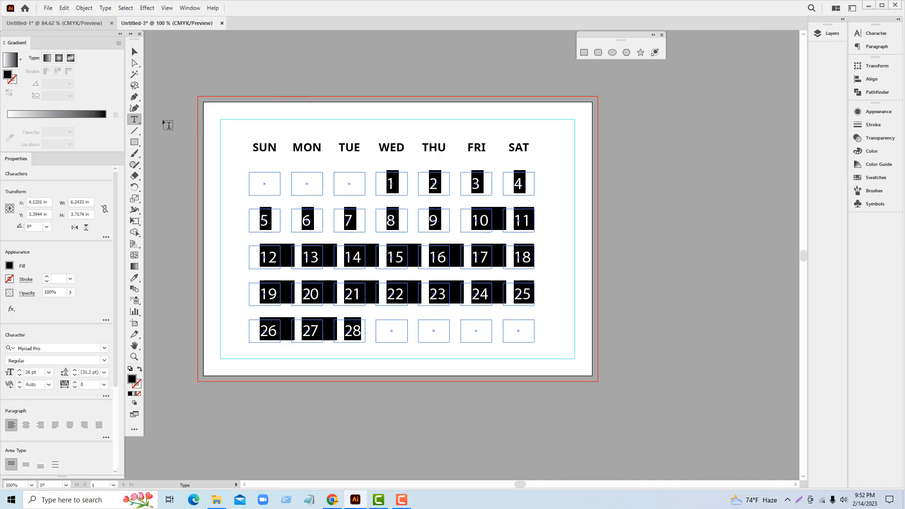
key(Escape)
click(627, 257)
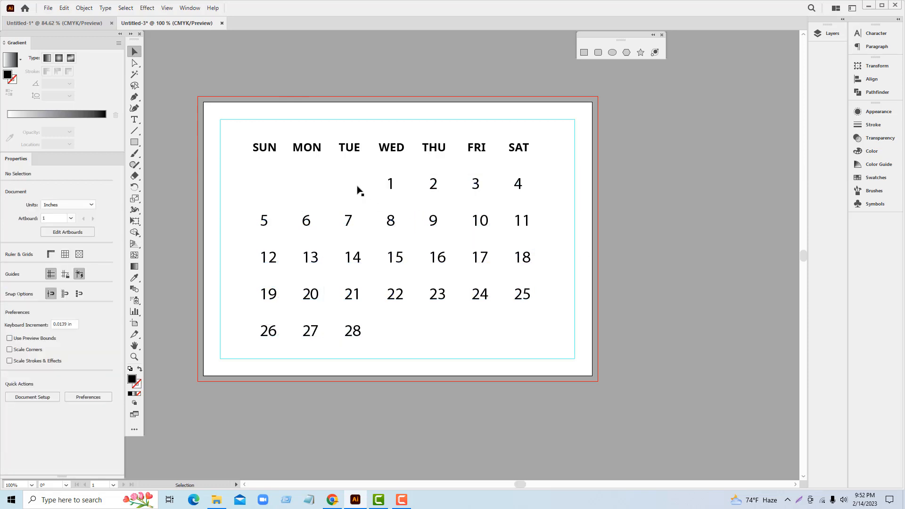
click(392, 184)
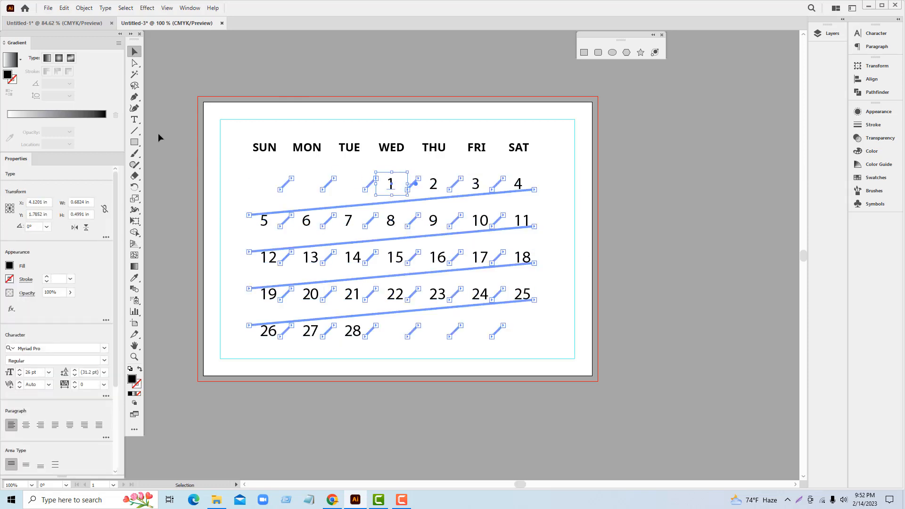
double_click(132, 380)
click(288, 54)
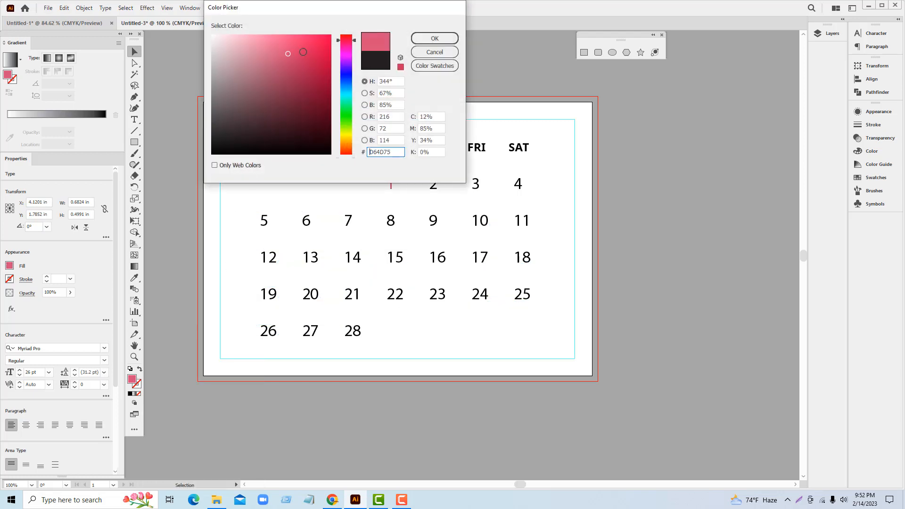
click(315, 45)
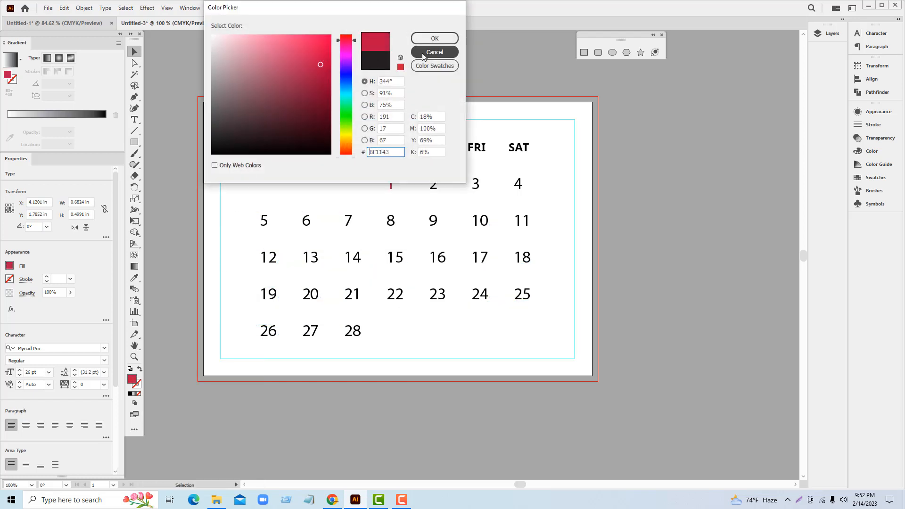
click(435, 52)
Step: Recolour all the date numbers from 1 to 28 dark red with fill R 178, G 4, B 54
click(134, 119)
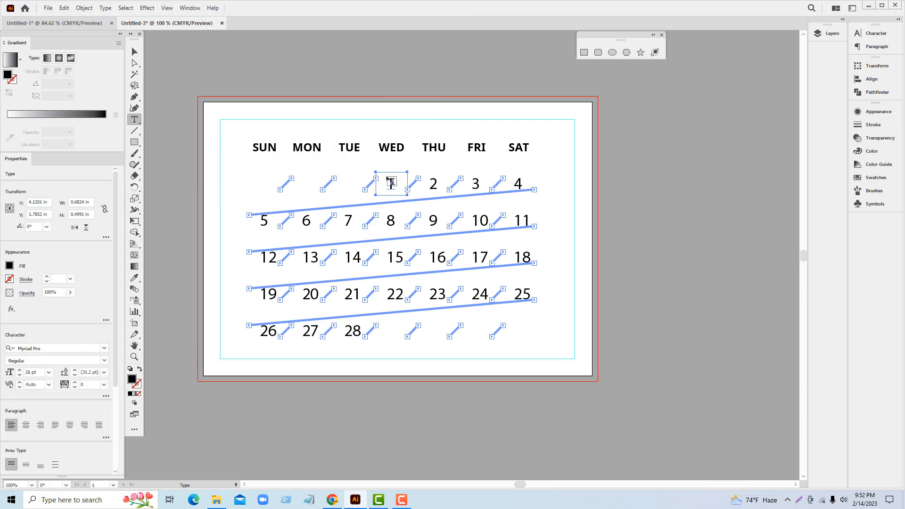
drag(387, 184, 360, 333)
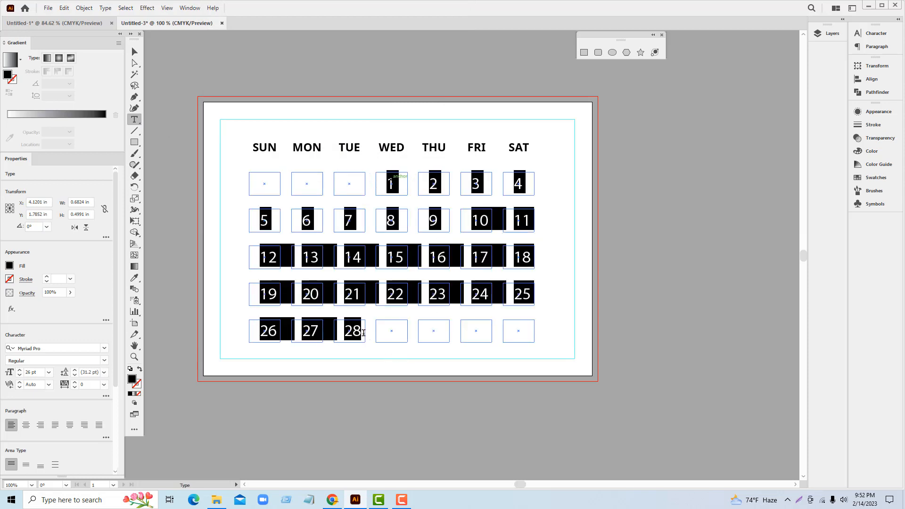
double_click(132, 380)
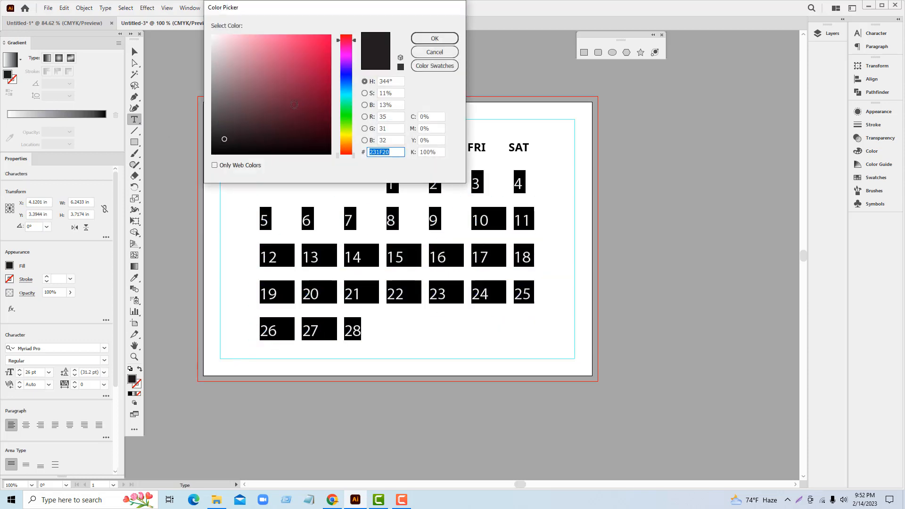
mouse_move(295, 104)
mouse_down()
mouse_move(316, 41)
mouse_move(329, 70)
mouse_up()
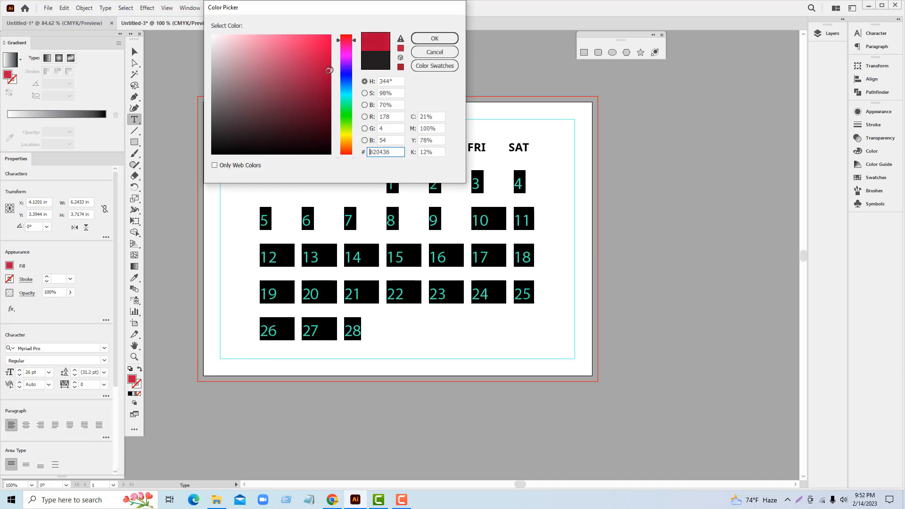
click(435, 39)
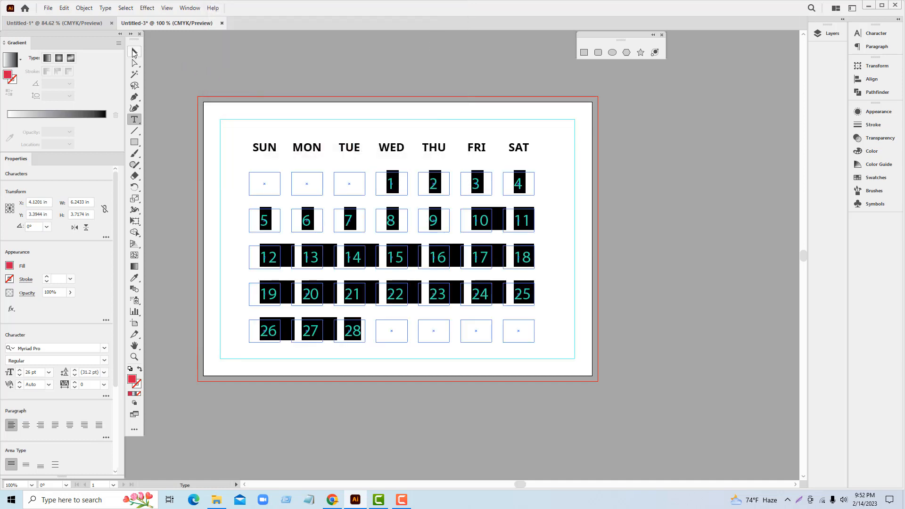
click(134, 52)
click(669, 225)
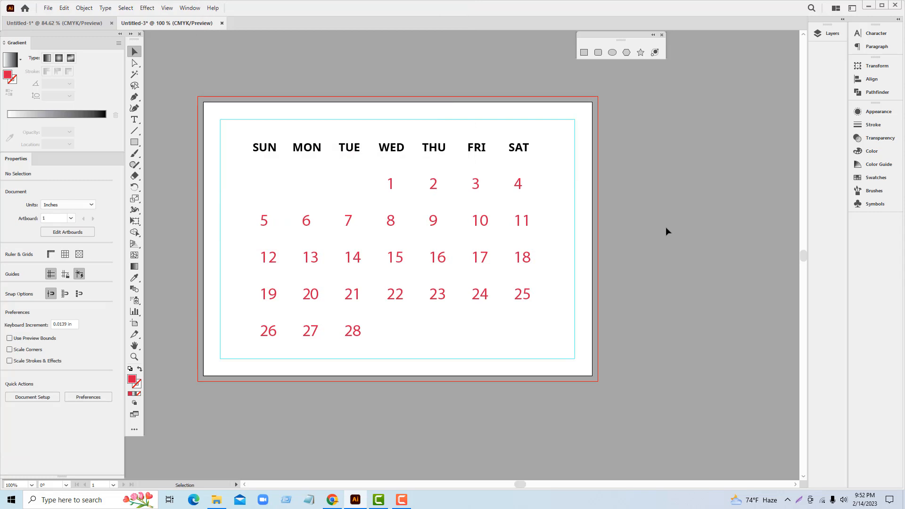
Step: Convert all the date numbers in the linked text frames to outlines
click(390, 185)
click(646, 243)
click(135, 109)
click(133, 121)
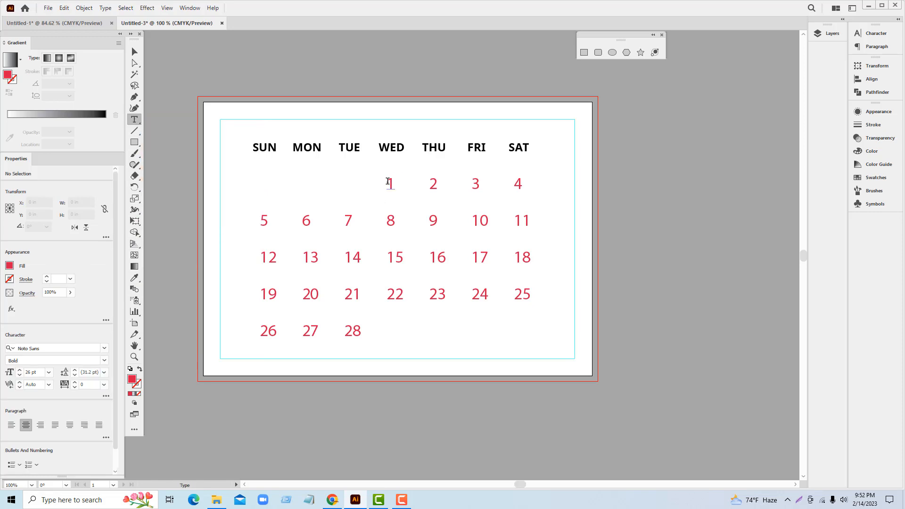
drag(387, 180, 373, 338)
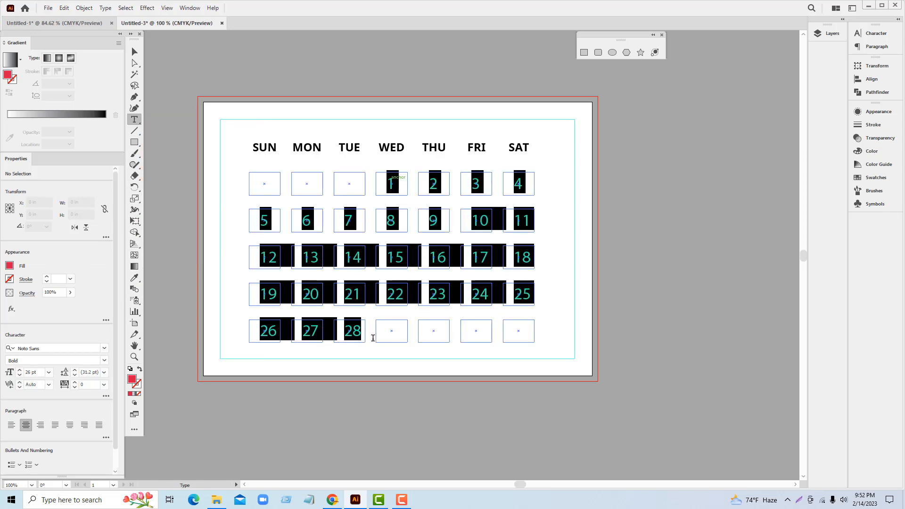
click(135, 51)
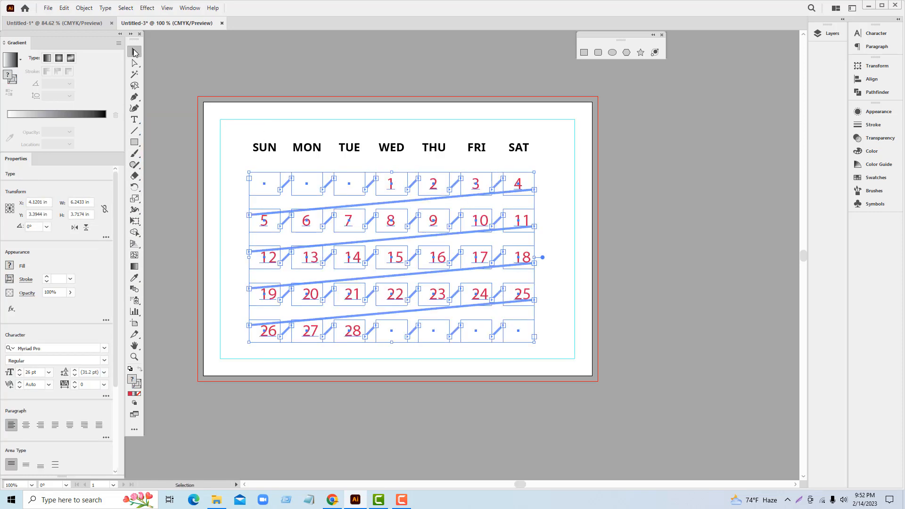
right_click(393, 201)
click(443, 311)
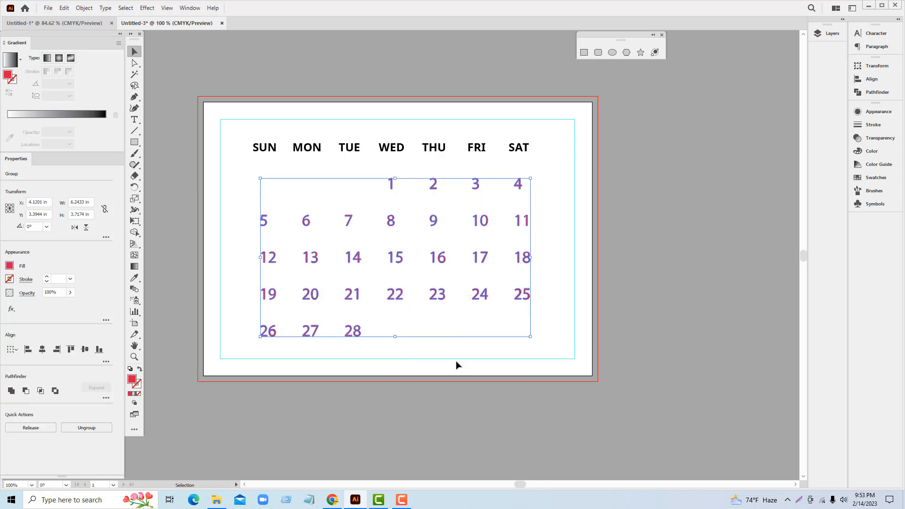
click(457, 390)
Step: Convert the weekday labels SUN to SAT in the linked text frames to outlines
click(273, 150)
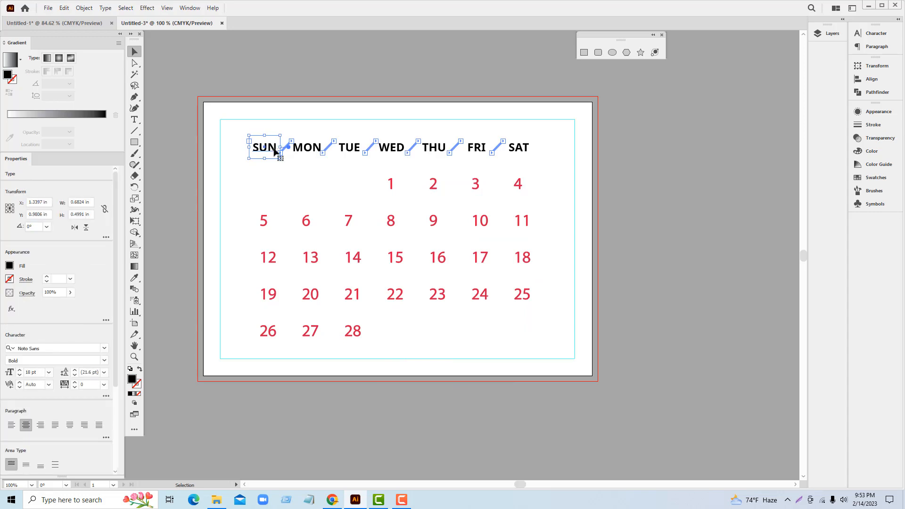
key(t)
drag(253, 147, 552, 154)
key(Escape)
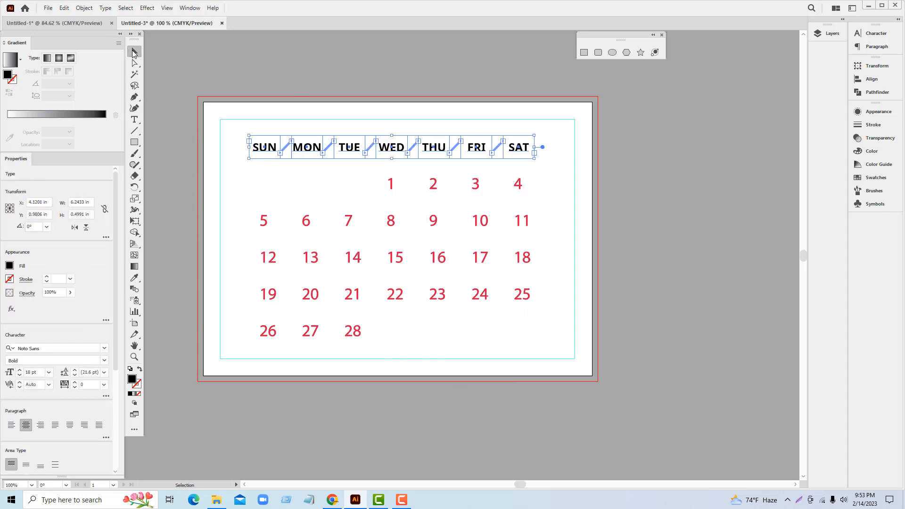
right_click(295, 137)
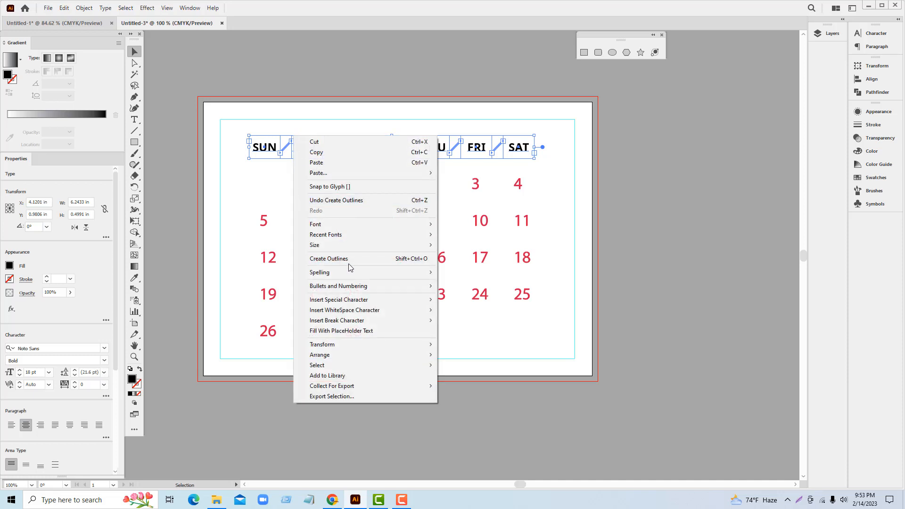
click(343, 258)
click(617, 238)
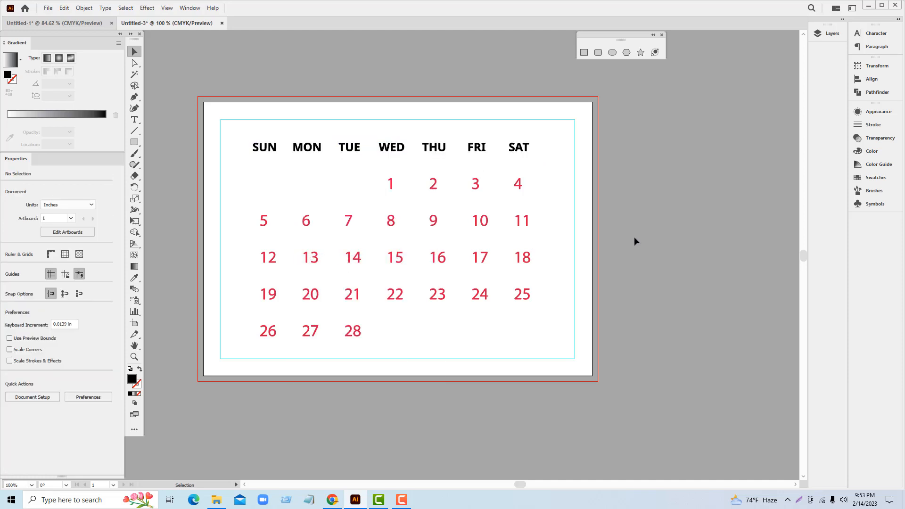
click(271, 148)
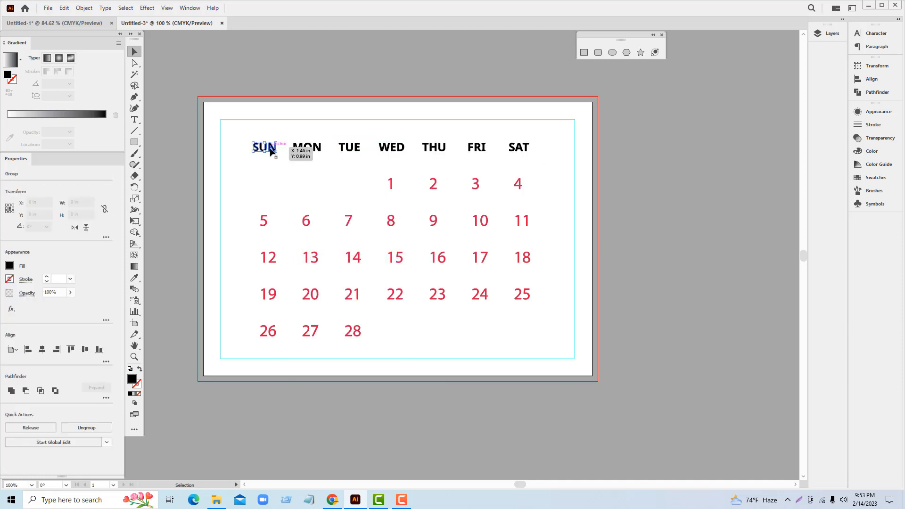
click(653, 243)
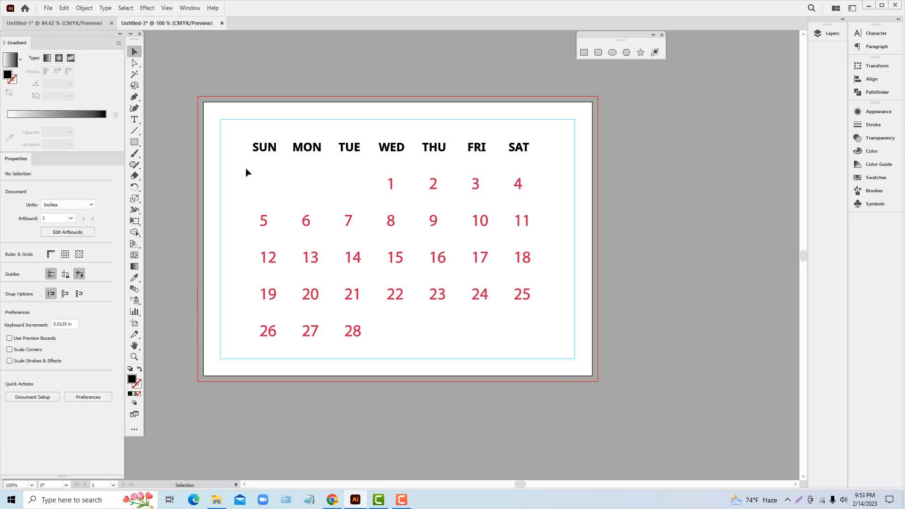
Step: Show the hidden green rectangle grid and send it behind the weekday labels and date numbers
key(ctrl+alt+3)
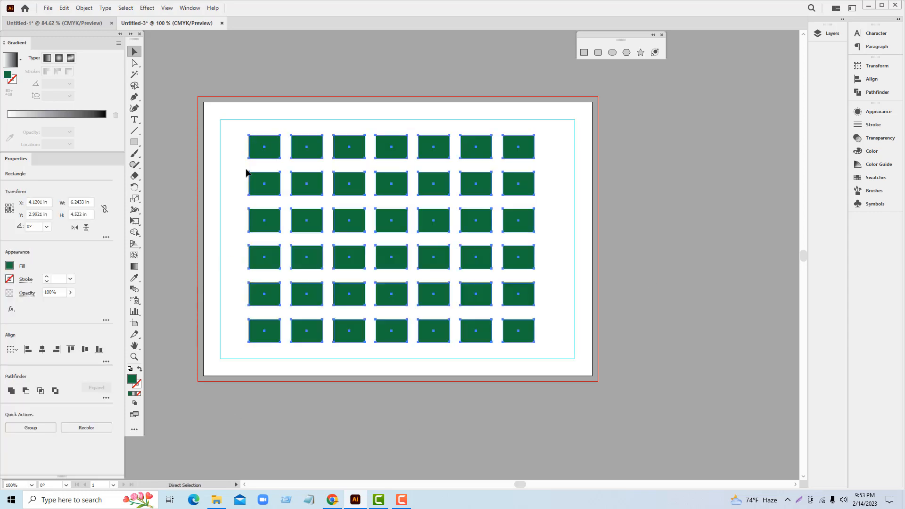
key(ctrl+shift+bracketleft)
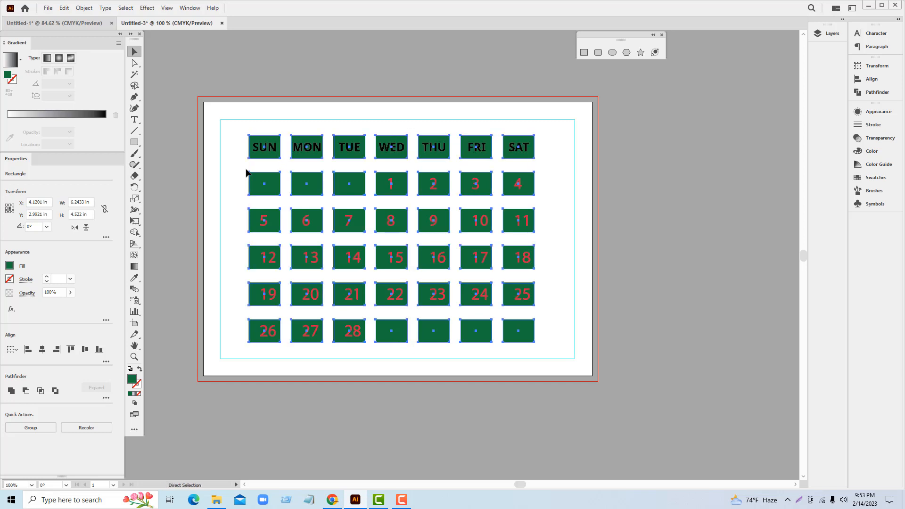
click(587, 292)
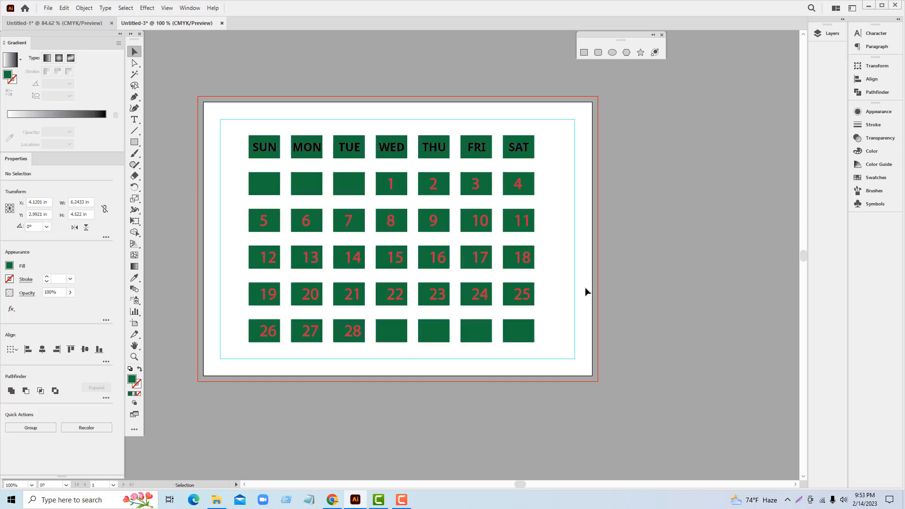
Step: Undo showing the green rectangle grid and sending it behind the weekday labels and date numbers
click(526, 328)
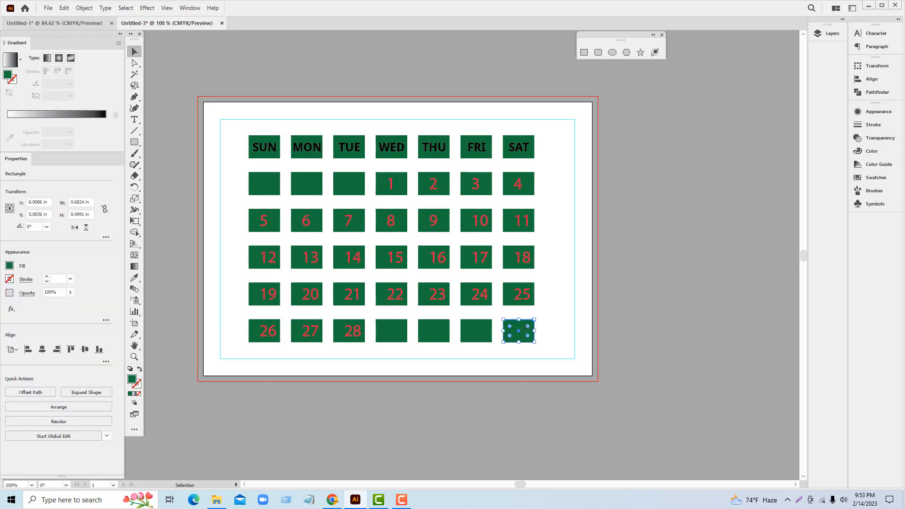
click(558, 348)
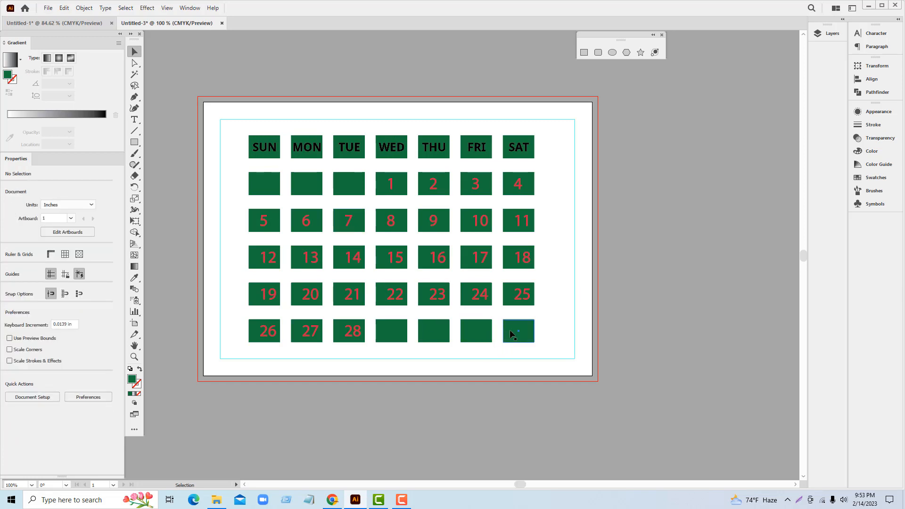
key(ctrl+z)
key(ctrl+z)
key(ctrl+shift+z)
key(ctrl+shift+z)
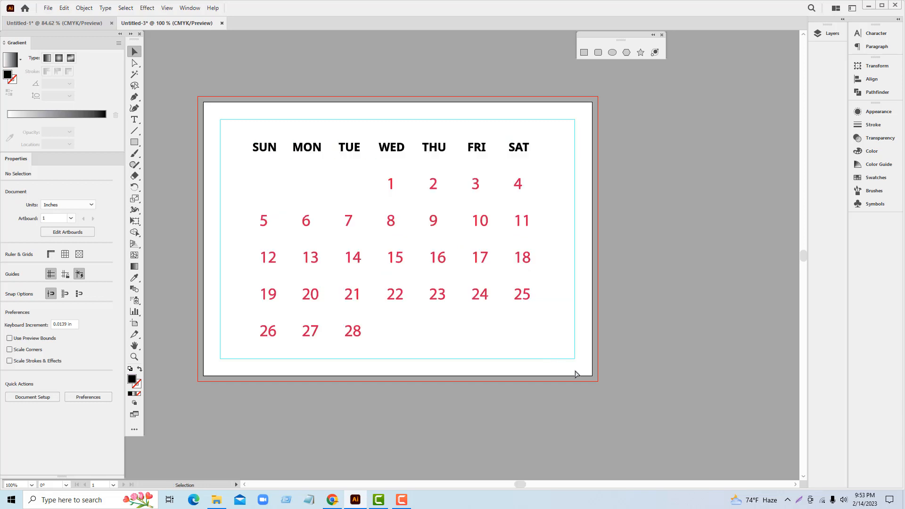
Step: Show the hidden green rectangles and group them into a single object
key(ctrl+alt)
key(ctrl+z)
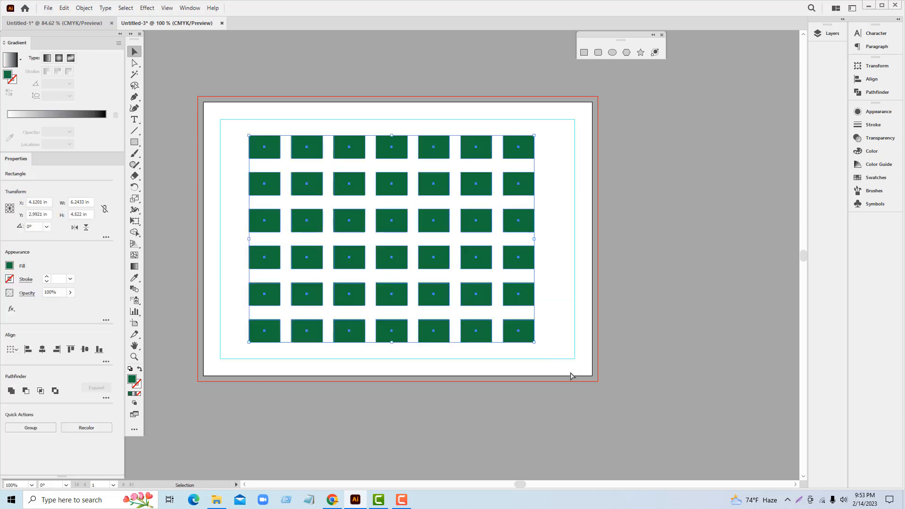
right_click(438, 183)
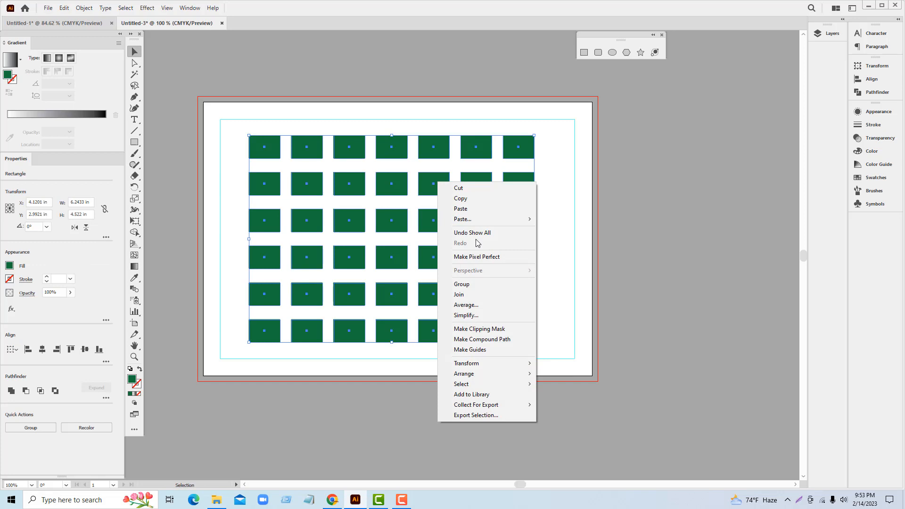
click(480, 285)
Step: Recolour the rectangle group pale grey-green with fill R 156, G 188, B 167 (9CBCA7)
double_click(133, 382)
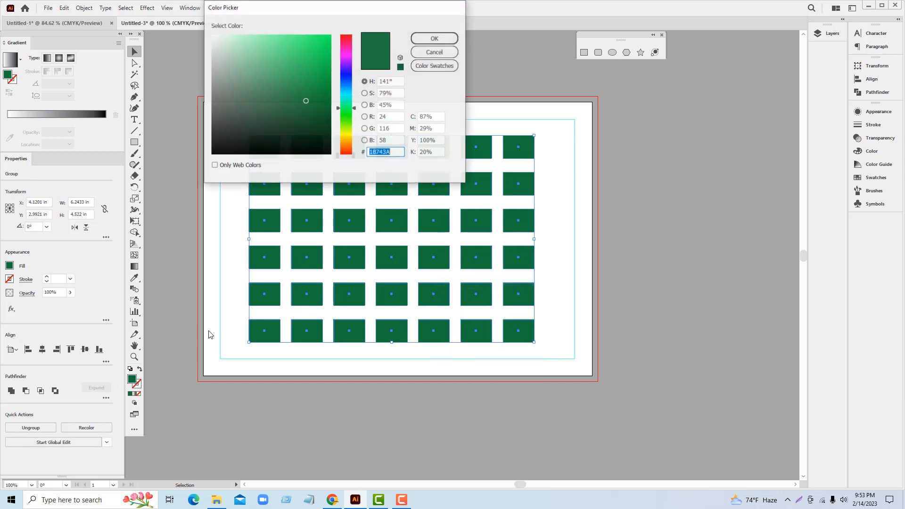
drag(297, 101, 231, 65)
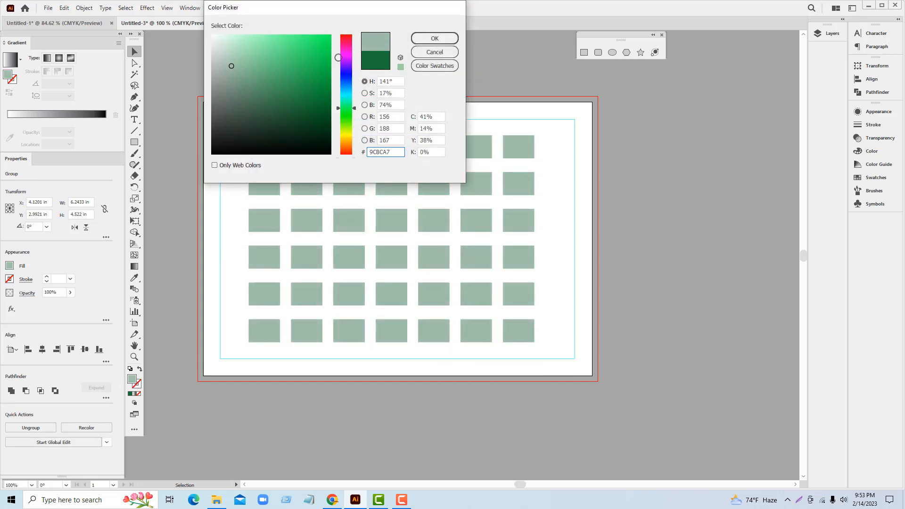
click(435, 38)
Step: Send the pale green rectangle group behind the weekday labels and date numbers
click(580, 235)
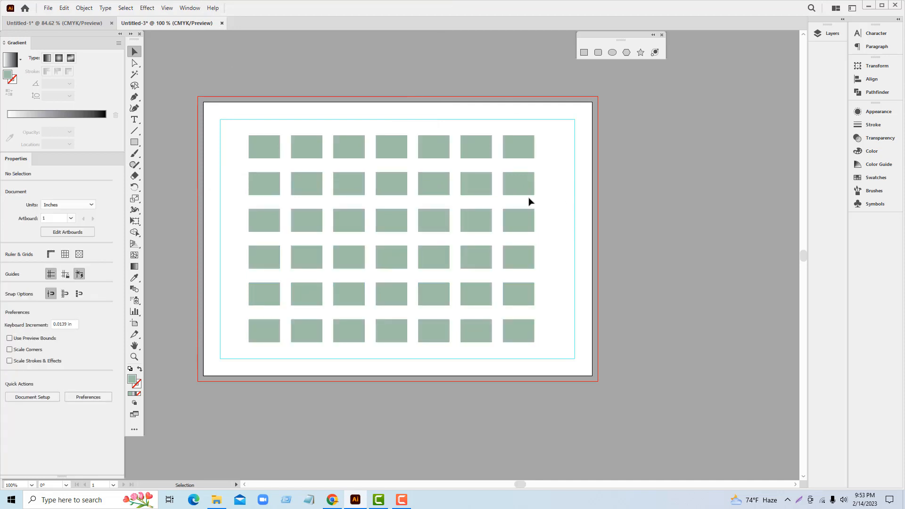
click(527, 194)
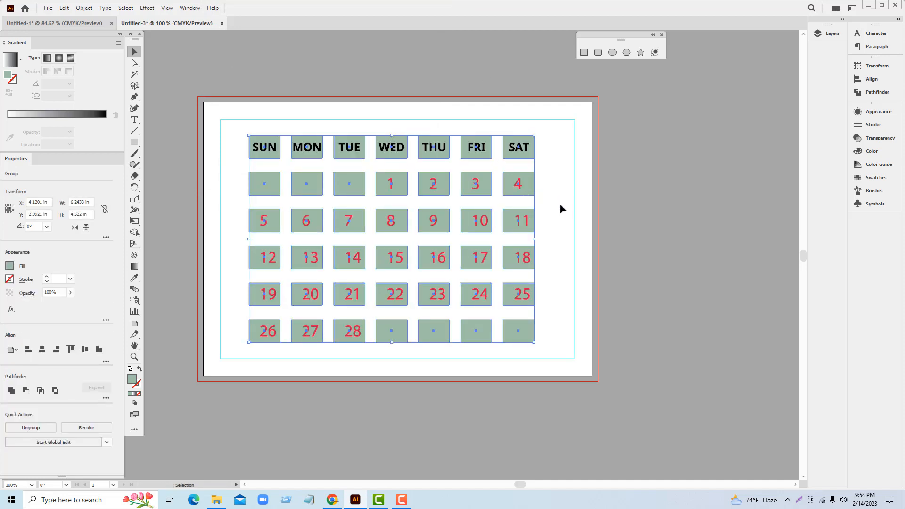
click(580, 215)
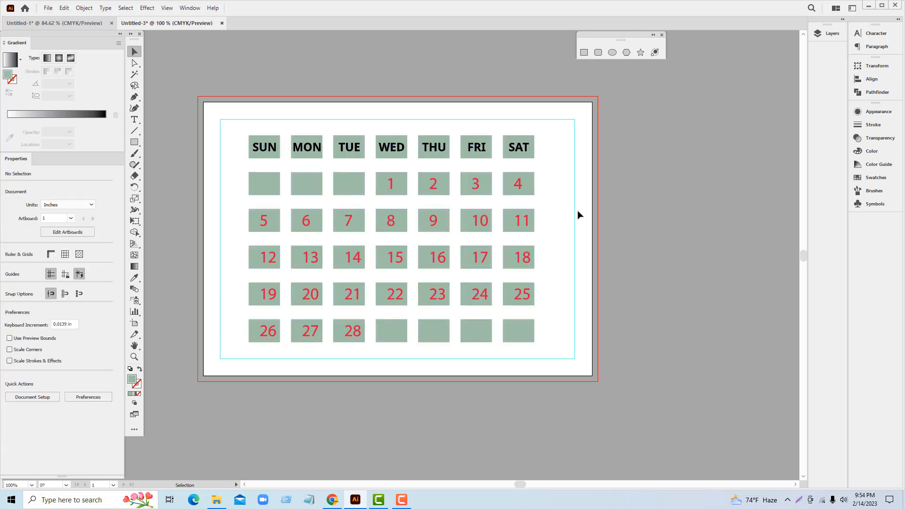
Step: Lock the pale green rectangle group so that only the labels and numbers can be selected
click(264, 147)
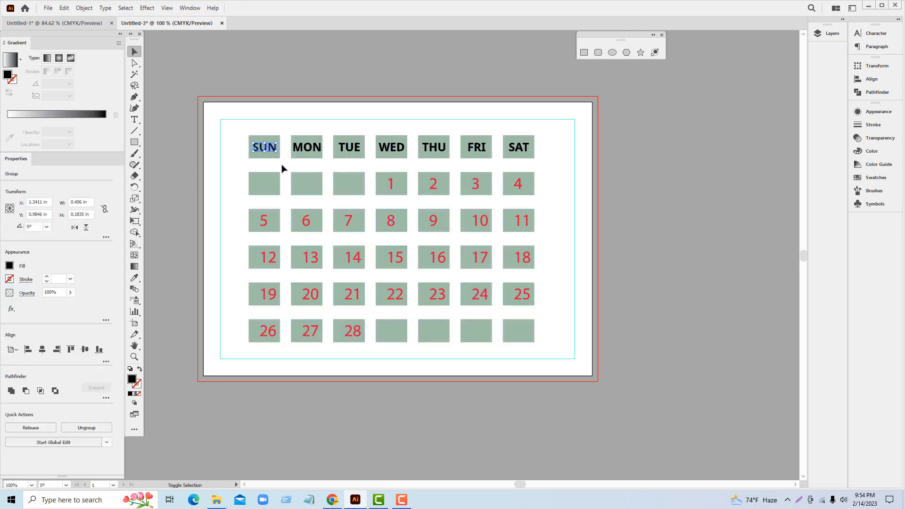
click(235, 197)
click(269, 182)
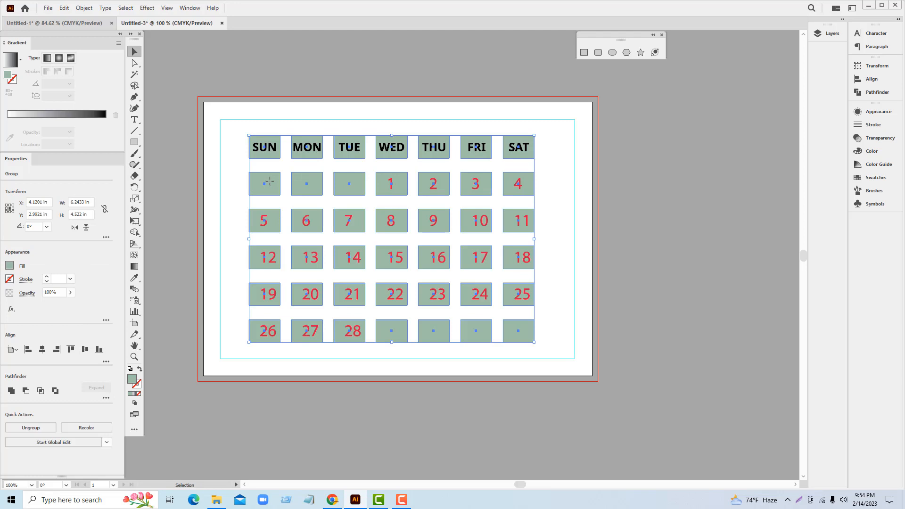
click(266, 166)
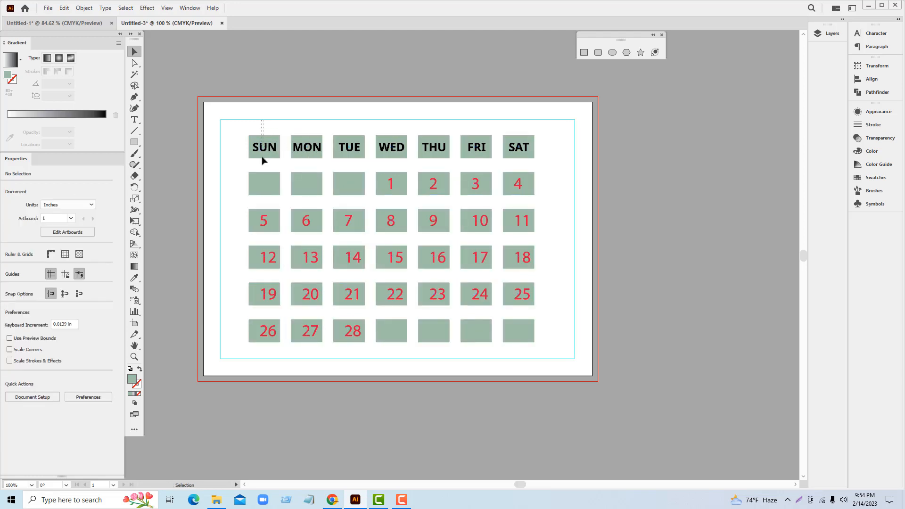
Step: Align the labels and numbers of the SUN, MON and TUE columns to their horizontal centres, one column at a time
drag(263, 161, 265, 351)
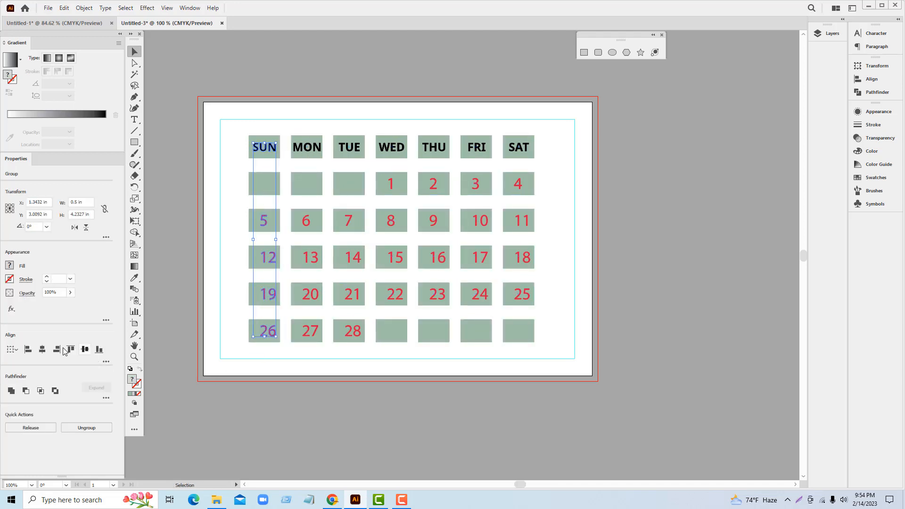
click(42, 350)
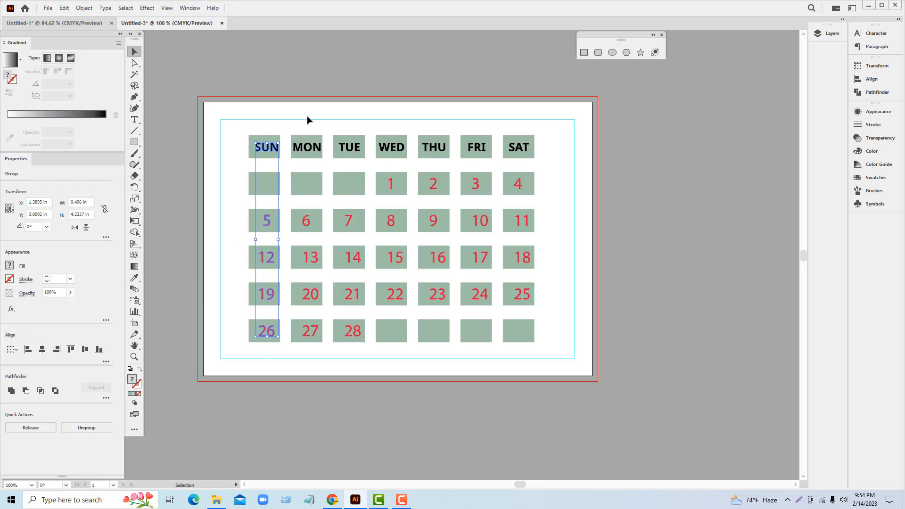
drag(308, 120, 315, 385)
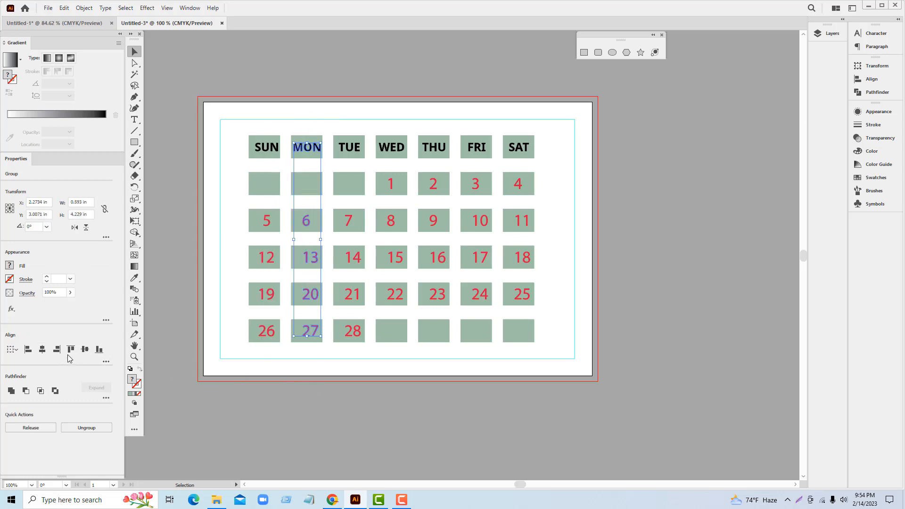
click(42, 349)
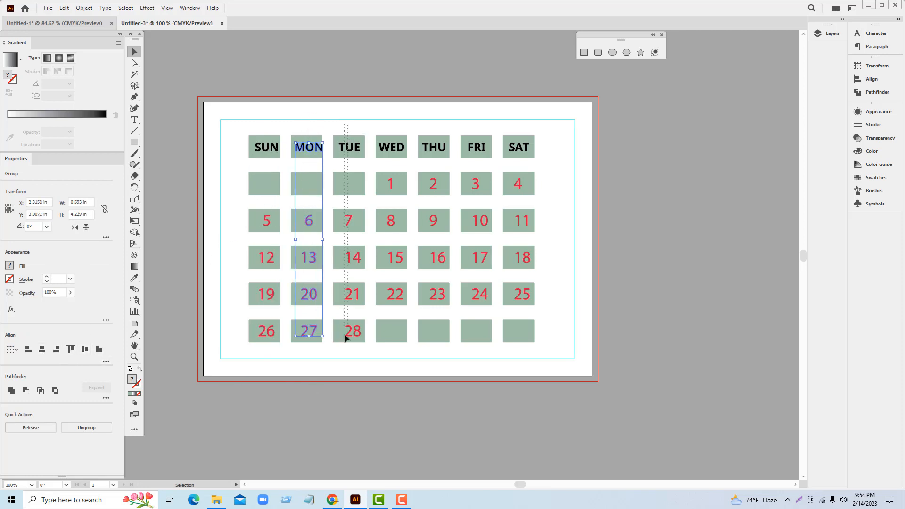
drag(345, 337, 349, 365)
click(42, 349)
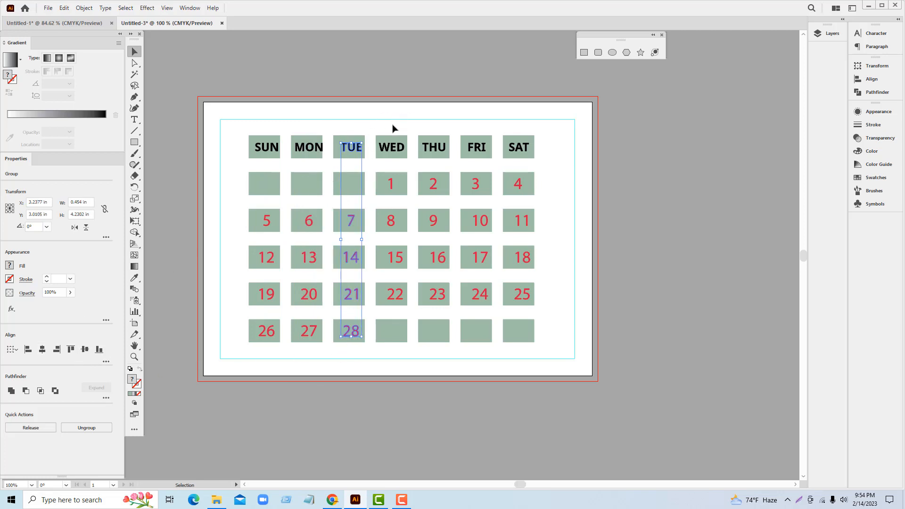
Step: Align WED with 8, 15 and 22, the THU column, and the numbers 3 to 24 under FRI to their horizontal centres
drag(393, 127, 399, 374)
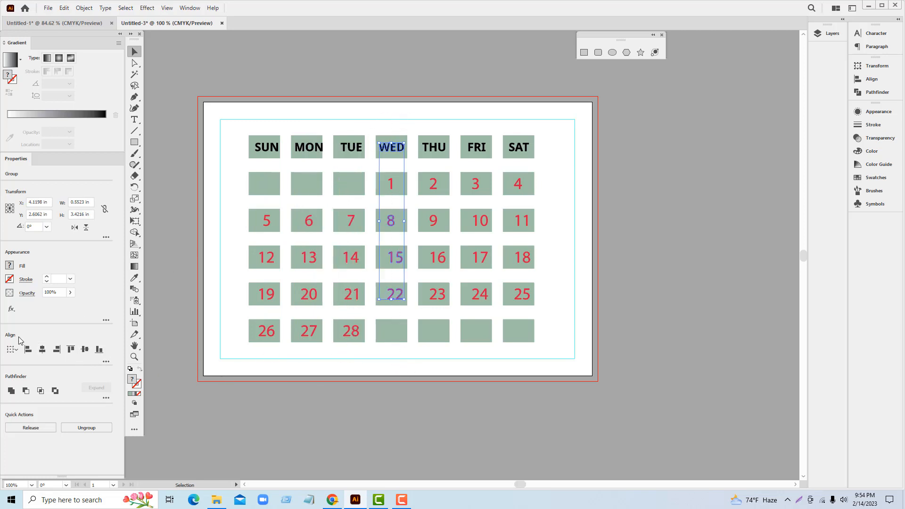
click(42, 350)
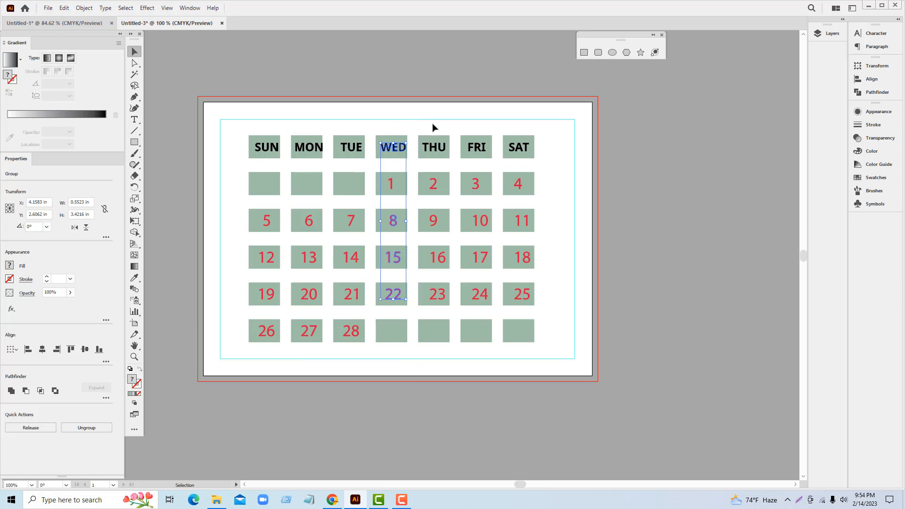
drag(434, 128, 423, 410)
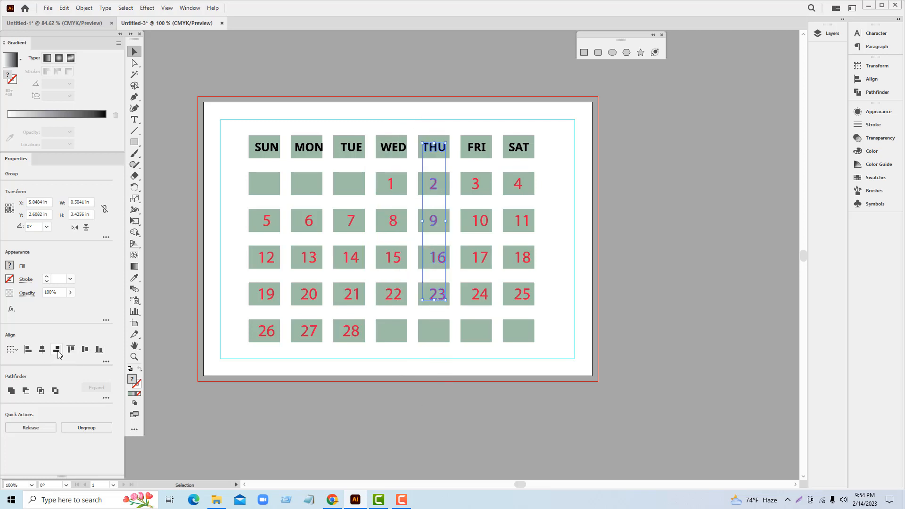
click(42, 349)
drag(477, 163, 475, 392)
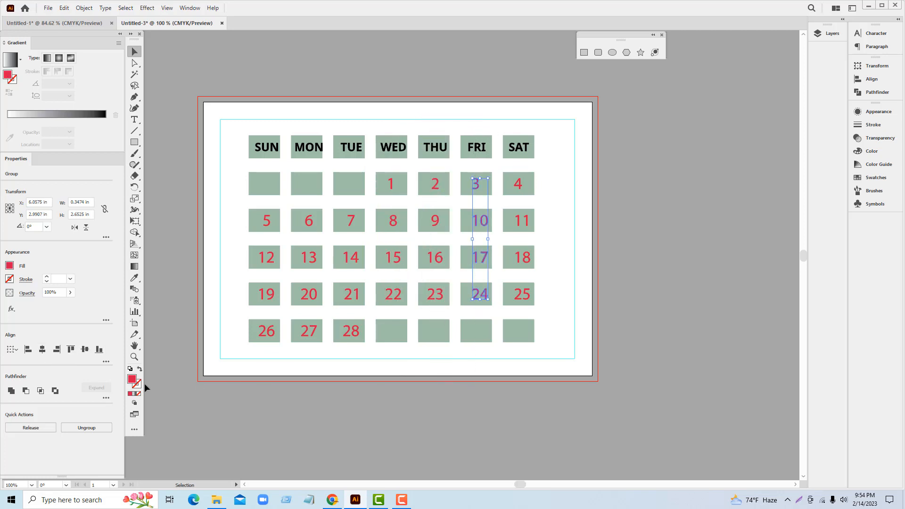
click(42, 350)
click(556, 224)
Step: Align the SAT label and the numbers 4, 11, 18 and 25 to their horizontal centre
drag(523, 127, 523, 327)
click(560, 400)
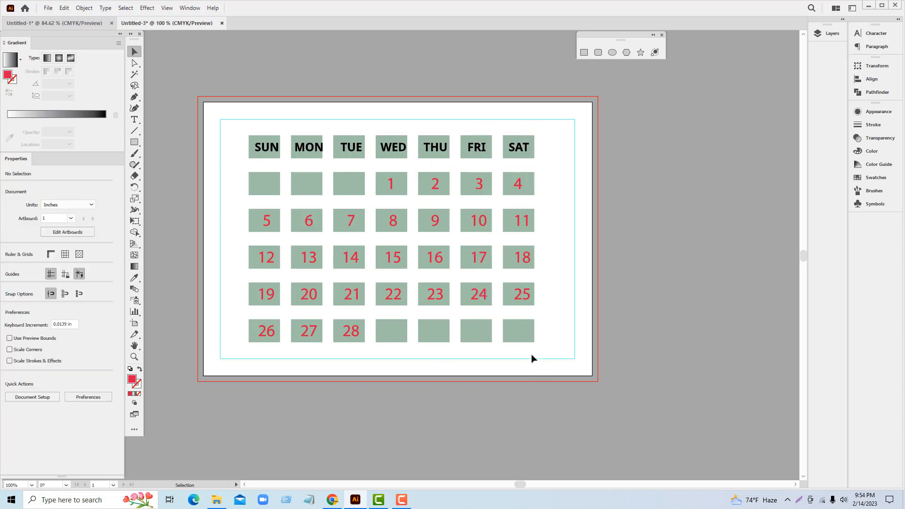
drag(532, 357, 516, 115)
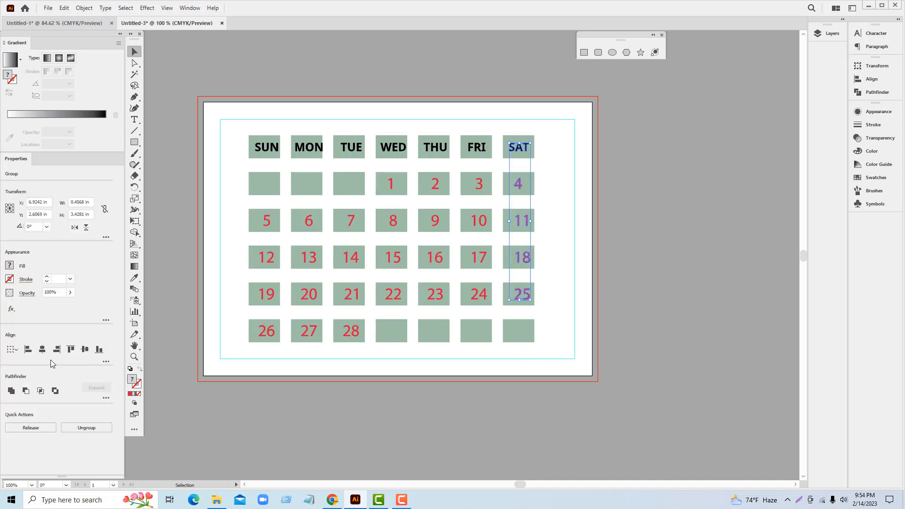
click(42, 349)
click(488, 425)
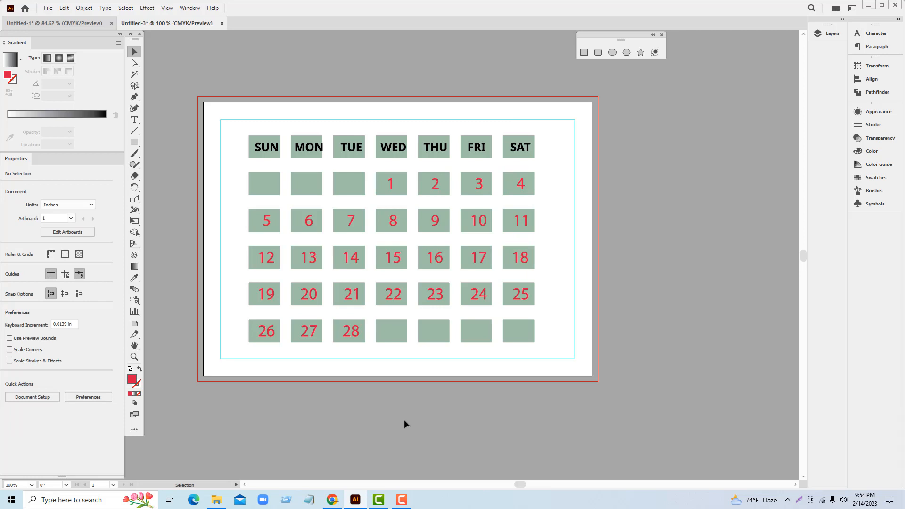
Step: Unlock the pale green rectangle grid and ungroup it into separate rectangles
key(ctrl+a)
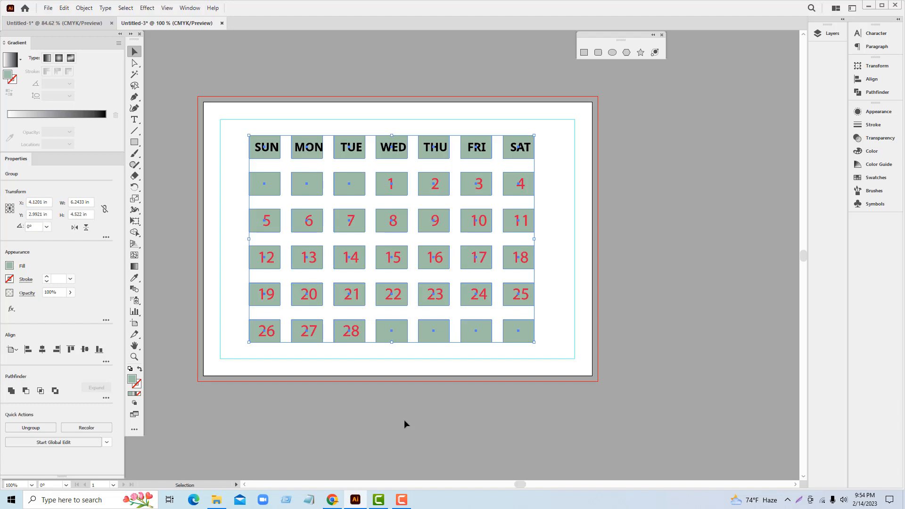
right_click(438, 327)
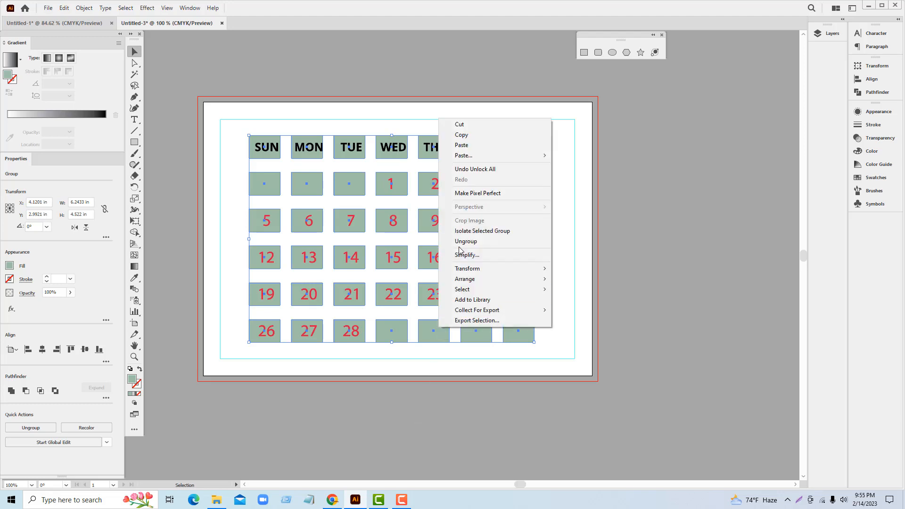
click(460, 242)
click(449, 387)
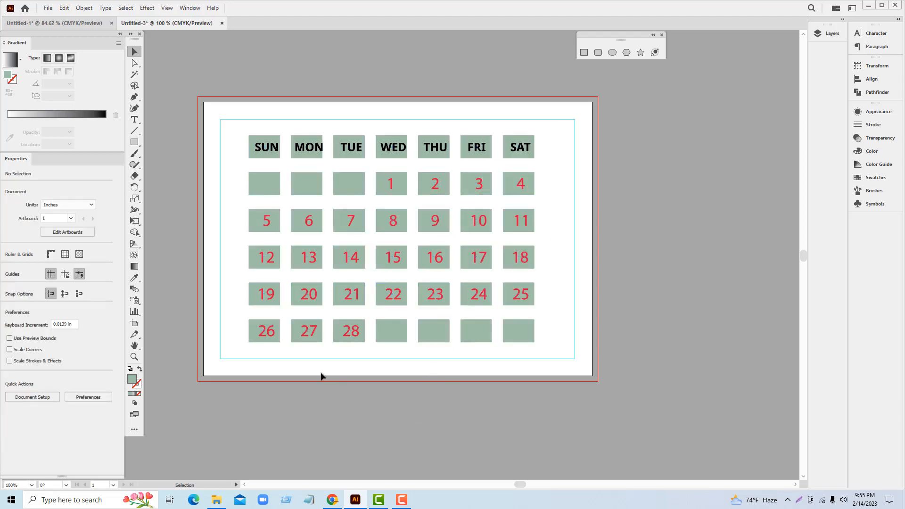
Step: Centre the labels and numbers horizontally with their green rectangles in the SUN and MON columns
drag(257, 354, 266, 117)
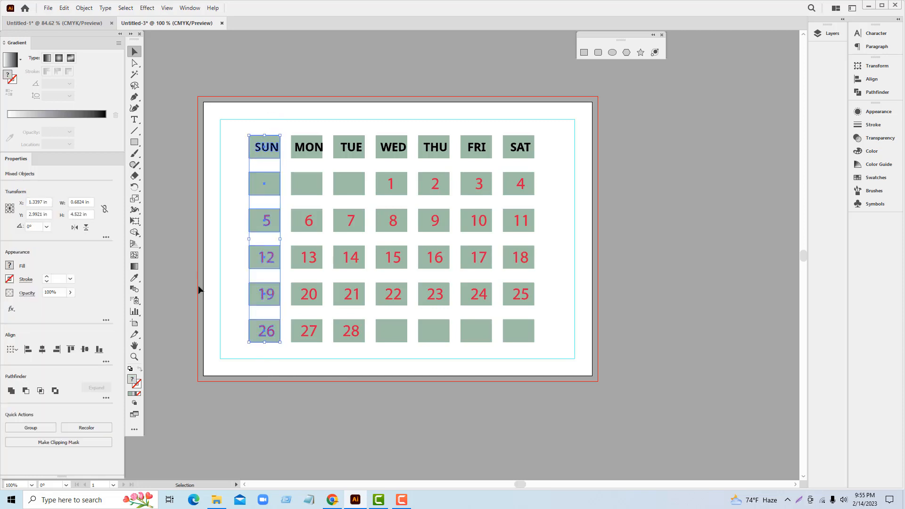
click(42, 352)
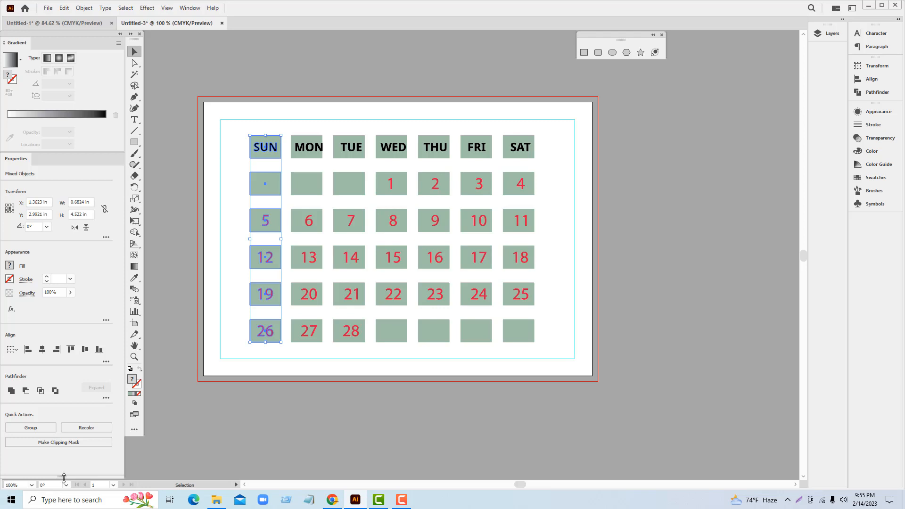
click(336, 410)
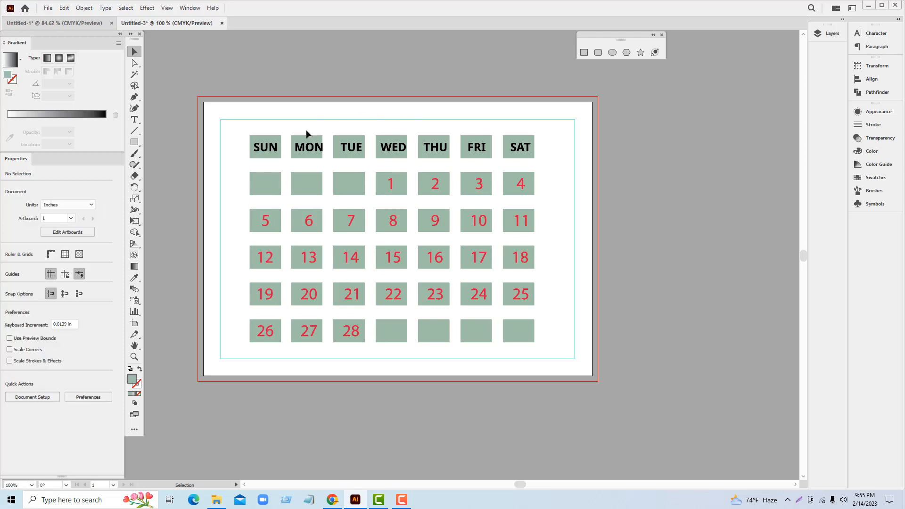
drag(301, 290, 304, 383)
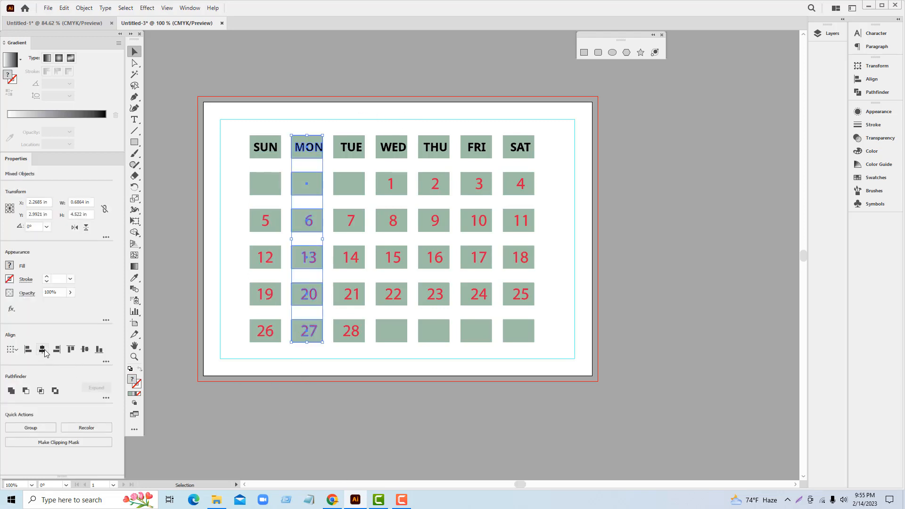
click(361, 418)
Step: Centre the labels and numbers horizontally with their green rectangles in the TUE and WED columns
drag(354, 352, 358, 121)
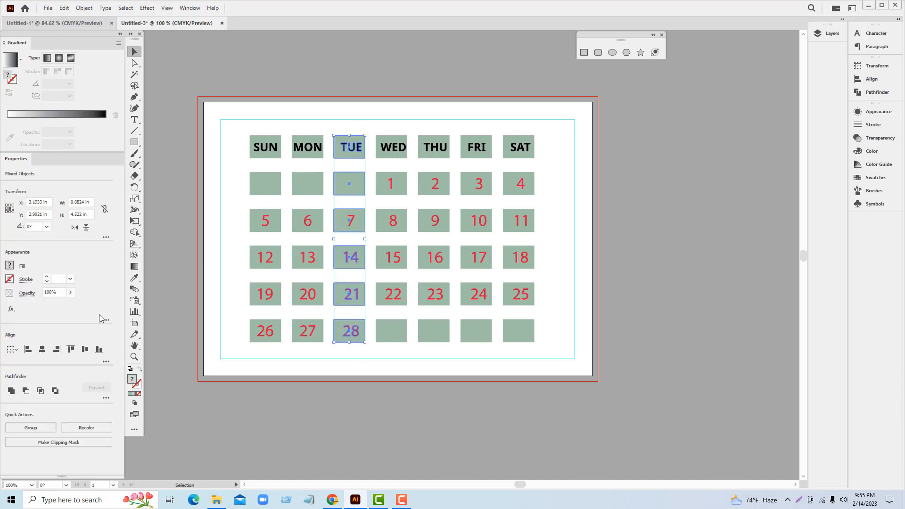
click(46, 349)
click(396, 370)
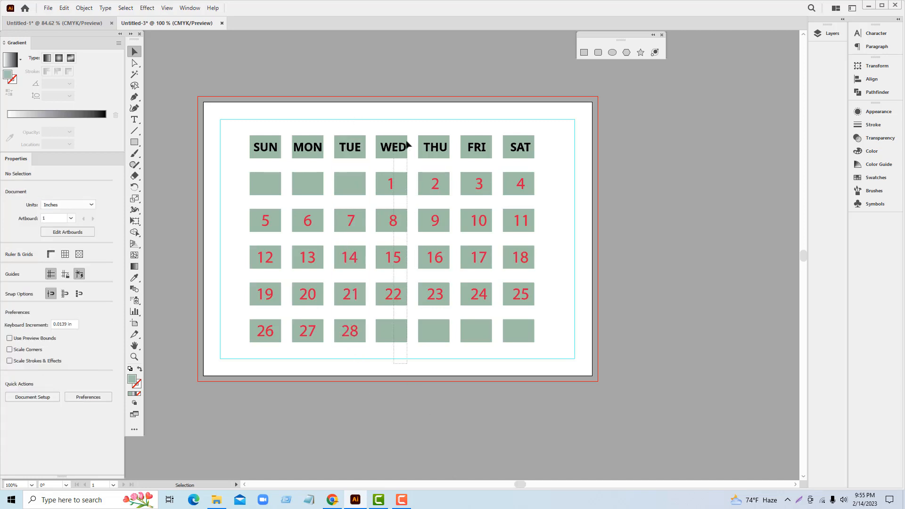
drag(408, 145, 409, 144)
click(46, 349)
click(455, 375)
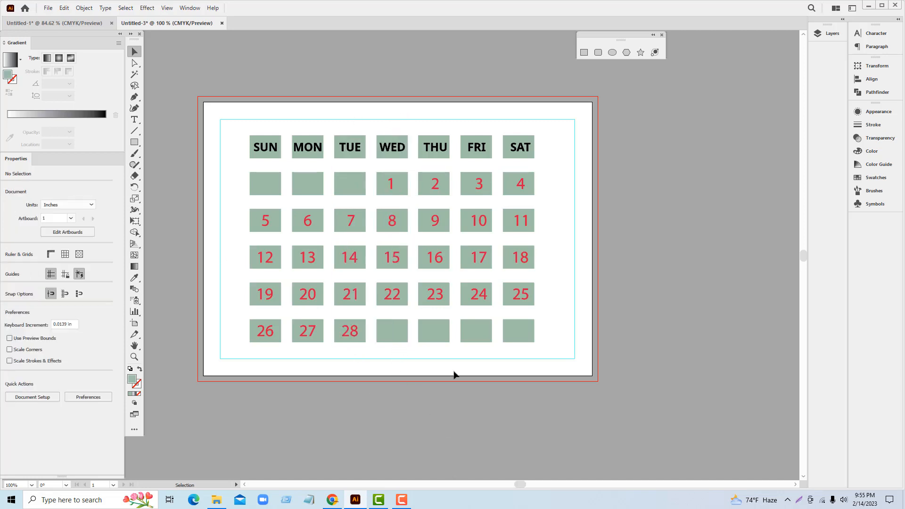
Step: Centre the labels and numbers horizontally with their green rectangles in the THU, FRI and SAT columns
drag(450, 275, 432, 120)
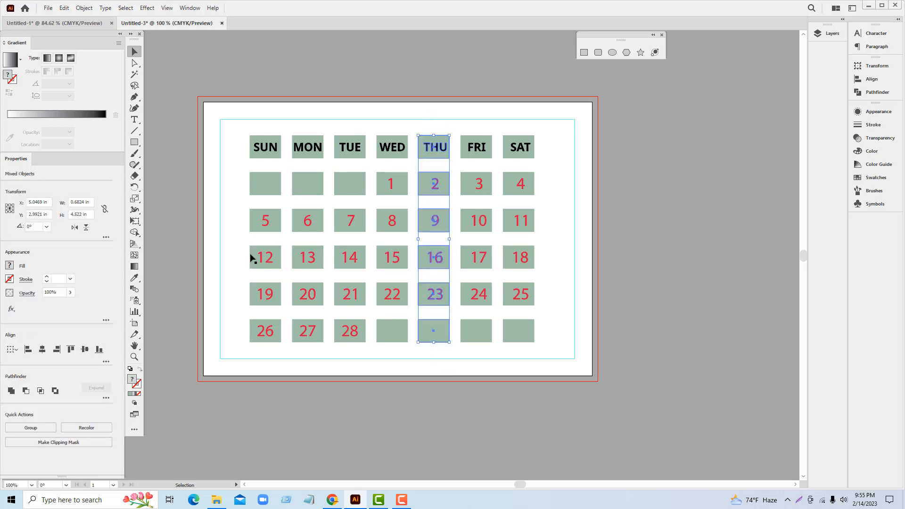
click(42, 349)
click(491, 426)
drag(476, 376, 481, 124)
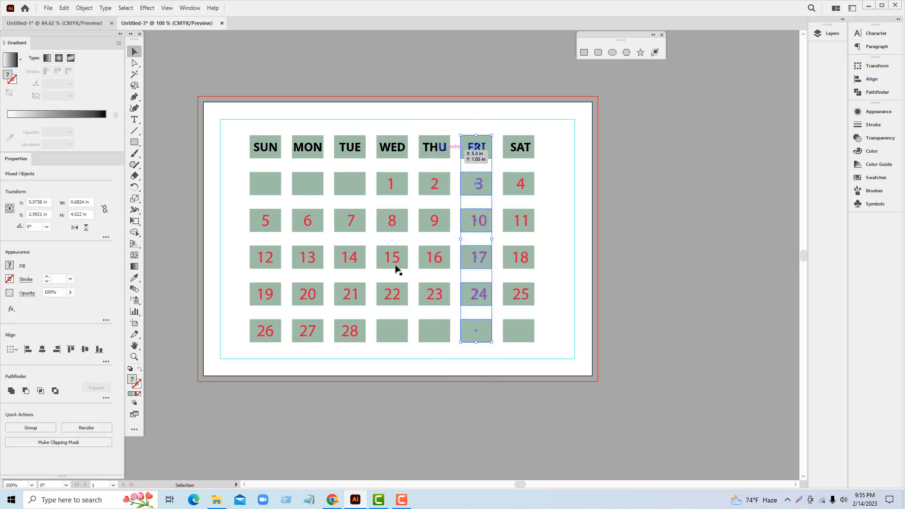
click(528, 392)
drag(520, 376, 503, 115)
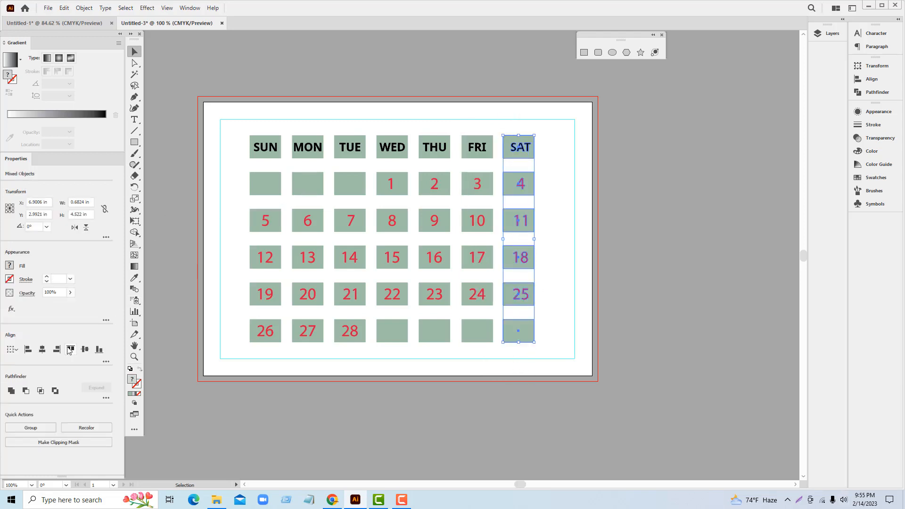
click(42, 349)
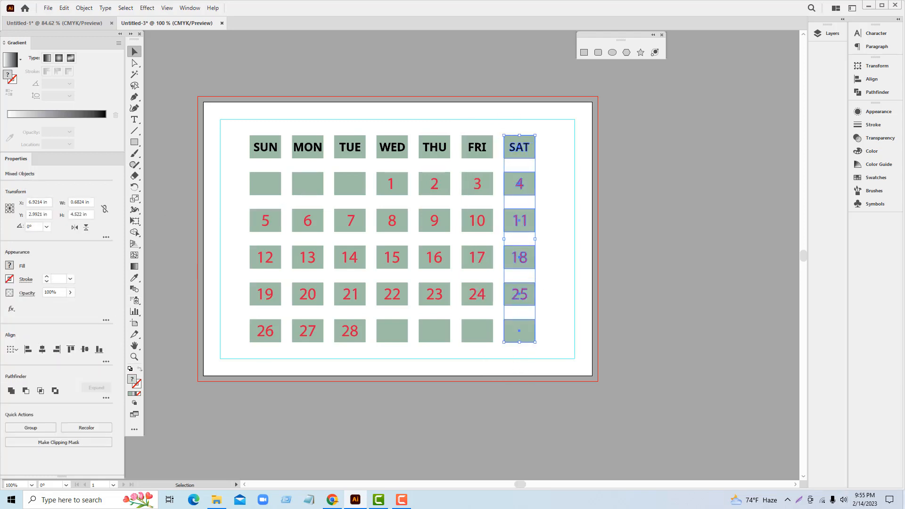
click(656, 245)
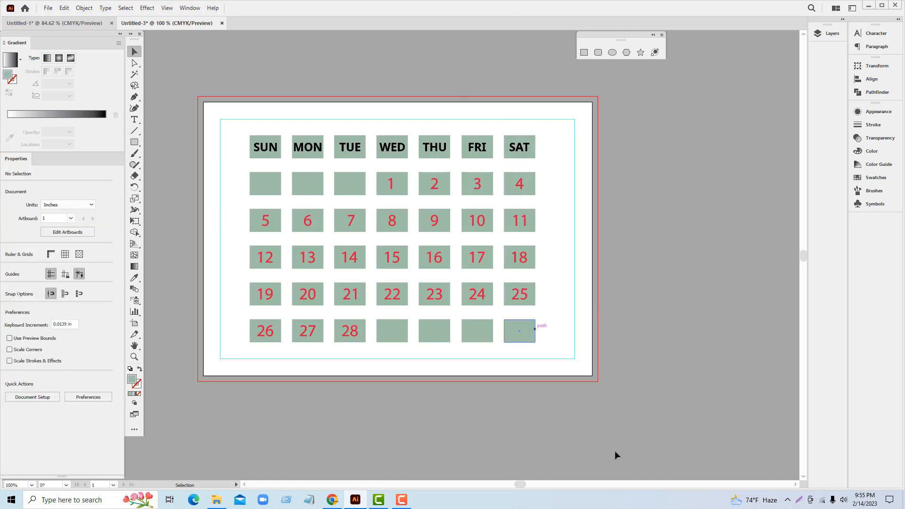
Step: Delete the three empty green rectangles in the first date row under TUE, MON and SUN
click(348, 190)
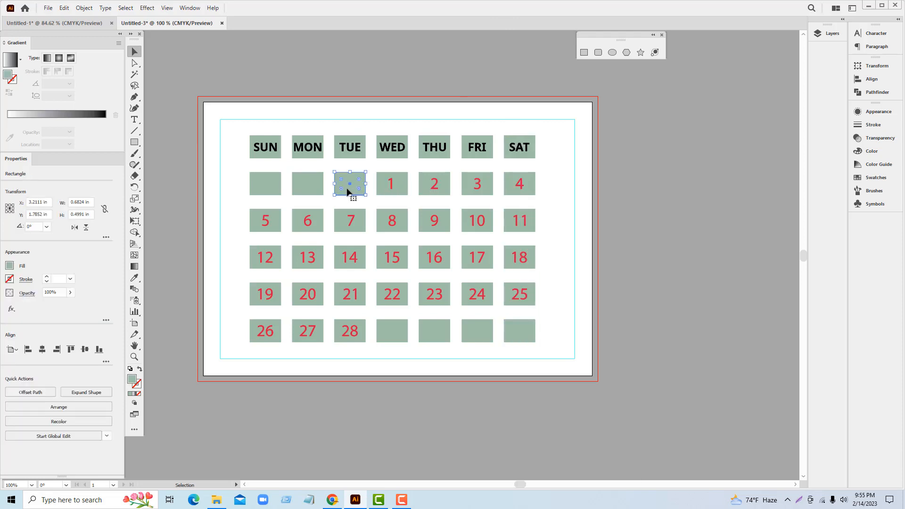
key(Delete)
click(307, 186)
key(Delete)
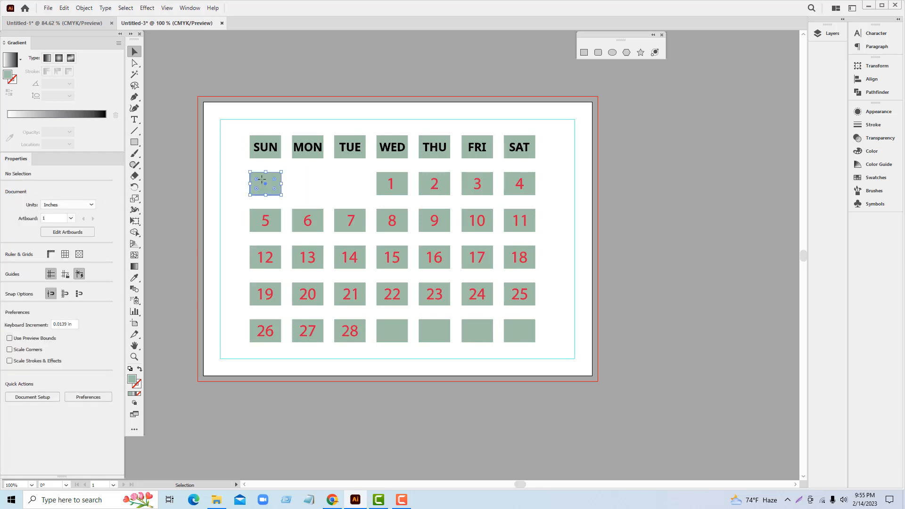
click(259, 182)
key(Delete)
Step: Delete the four empty green rectangles in the last date row under WED, THU, FRI and SAT
click(399, 336)
key(Delete)
click(427, 335)
key(Delete)
click(485, 338)
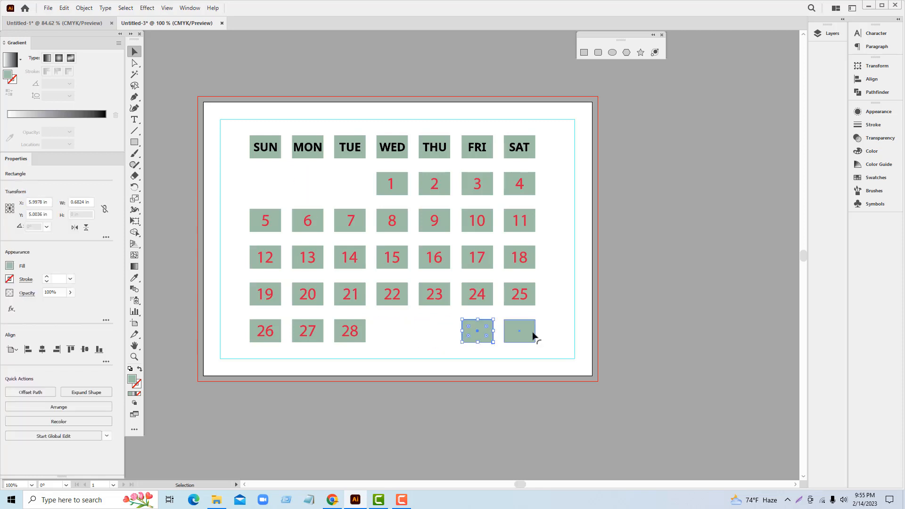
key(Delete)
click(531, 337)
key(Delete)
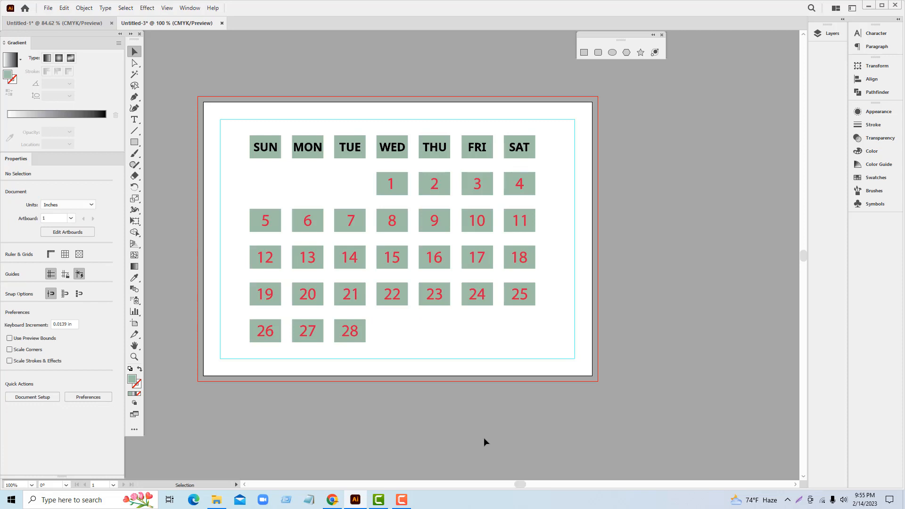
Step: Group all the weekday labels, date numbers and rectangles, and shift the group about 0.23 in to the right
drag(236, 137, 559, 355)
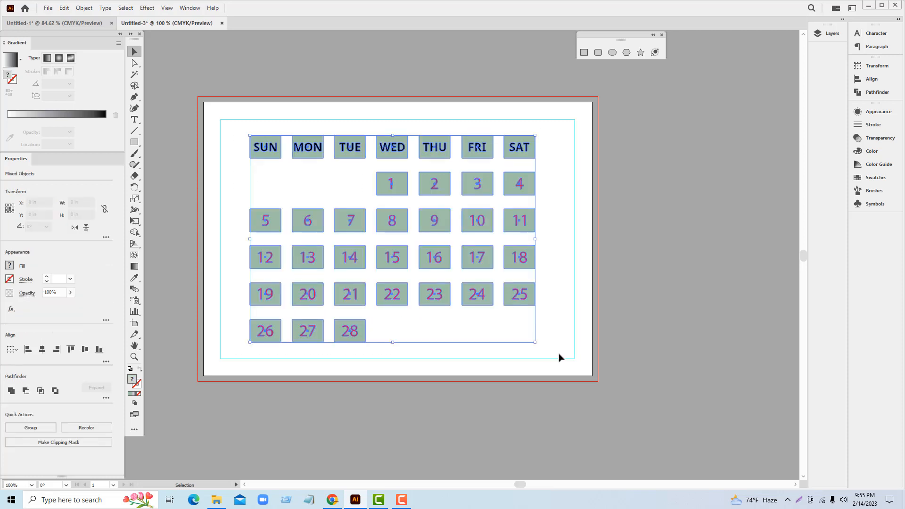
key(ctrl+g)
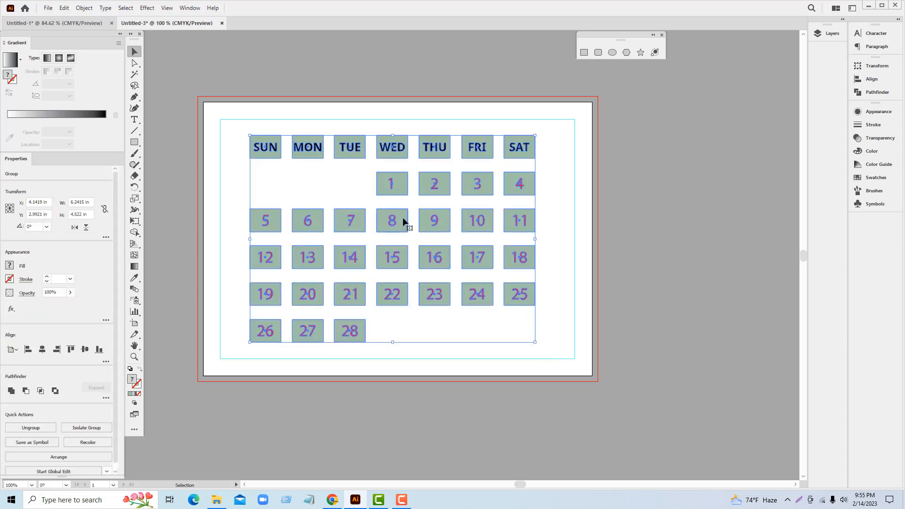
mouse_move(403, 219)
mouse_down()
mouse_move(421, 219)
mouse_move(411, 213)
mouse_up()
click(523, 409)
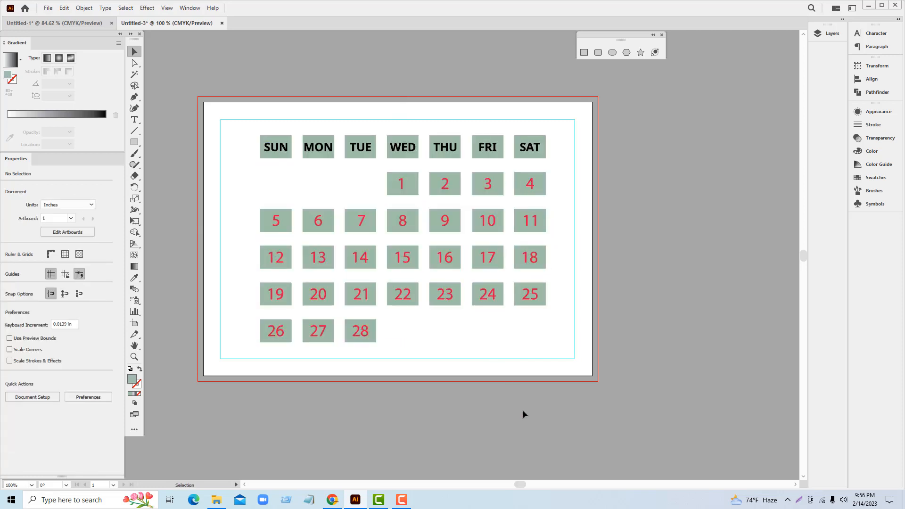
Step: Draw a background rectangle about 8.71 by 6.23 in over the artboard out to the bleed and send it to the back
click(134, 142)
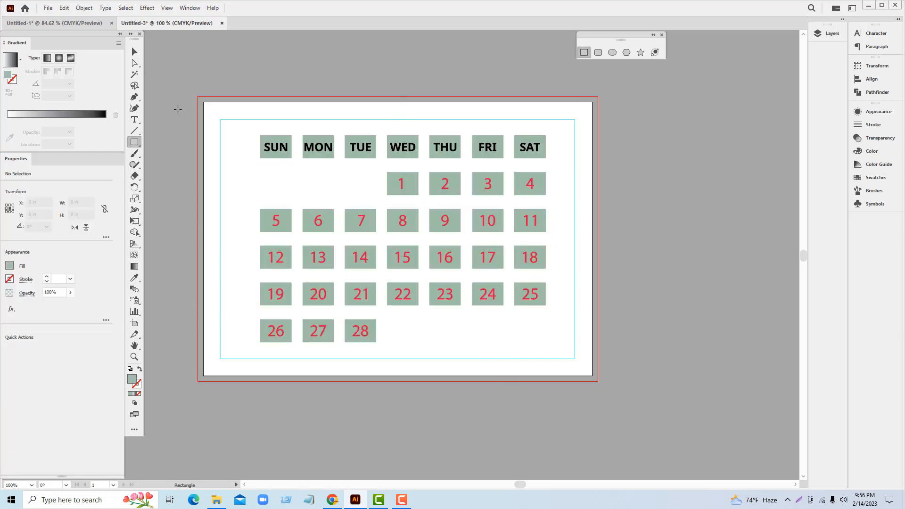
drag(198, 96, 597, 381)
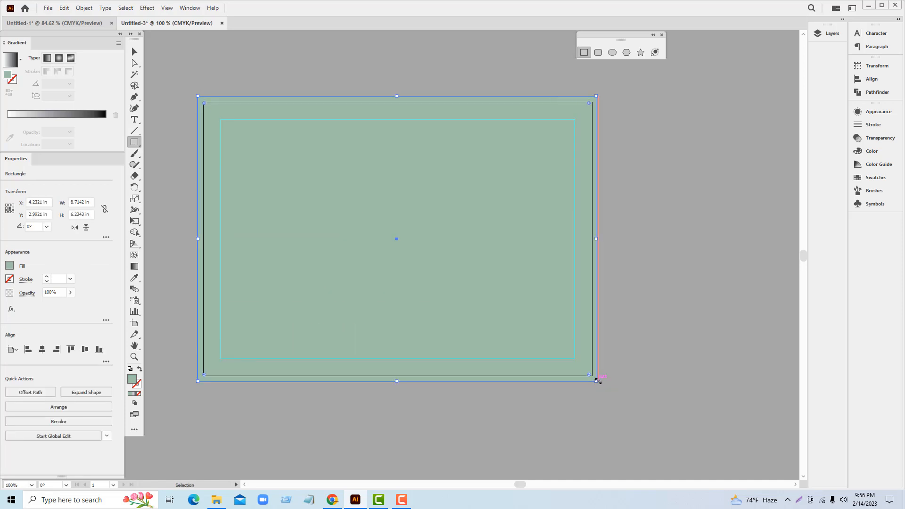
key(ctrl+shift+bracketleft)
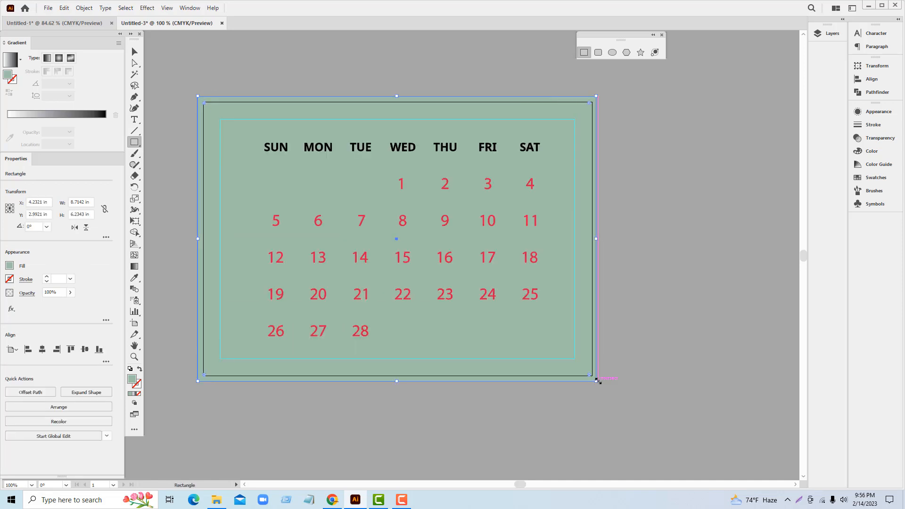
Step: Fill the background rectangle with a deep pink, RGB 188, 77, 117
double_click(133, 381)
click(282, 66)
click(345, 84)
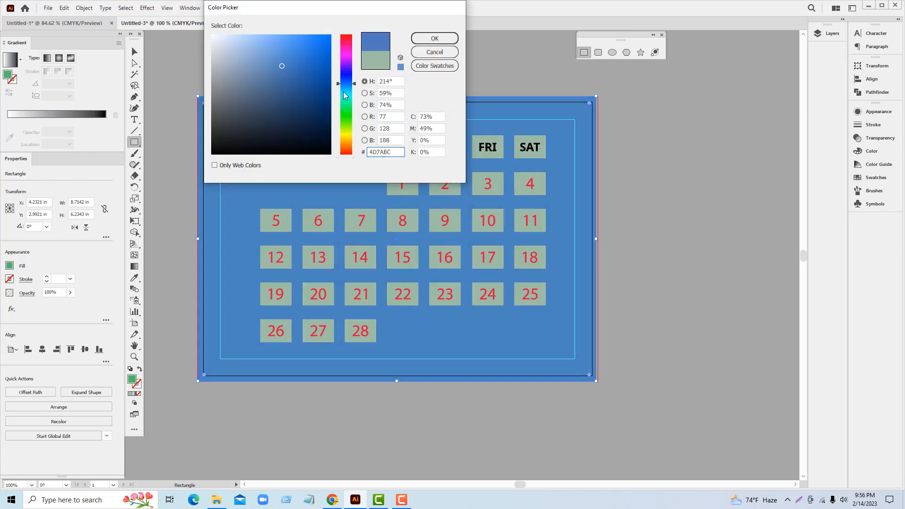
drag(344, 94, 360, 42)
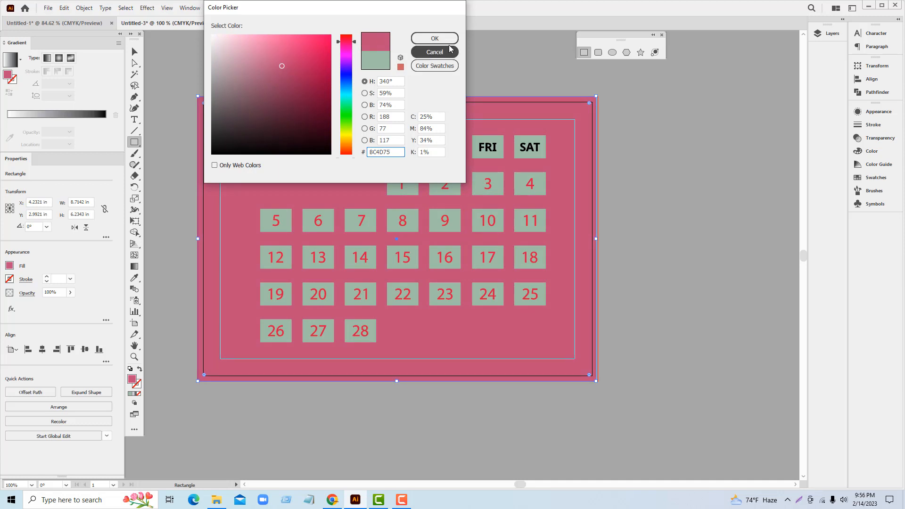
click(434, 39)
click(136, 52)
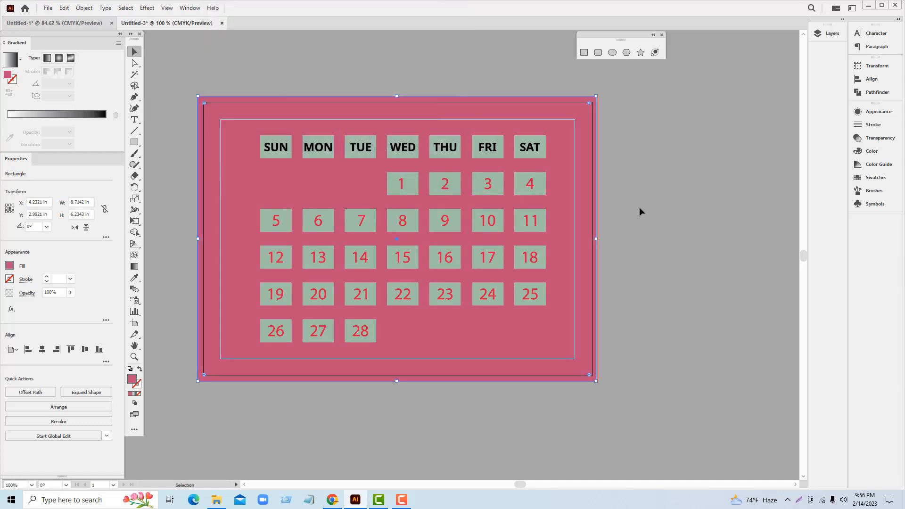
click(637, 207)
Step: Ungroup the calendar grid of labels, numbers and rectangles
click(488, 149)
right_click(483, 154)
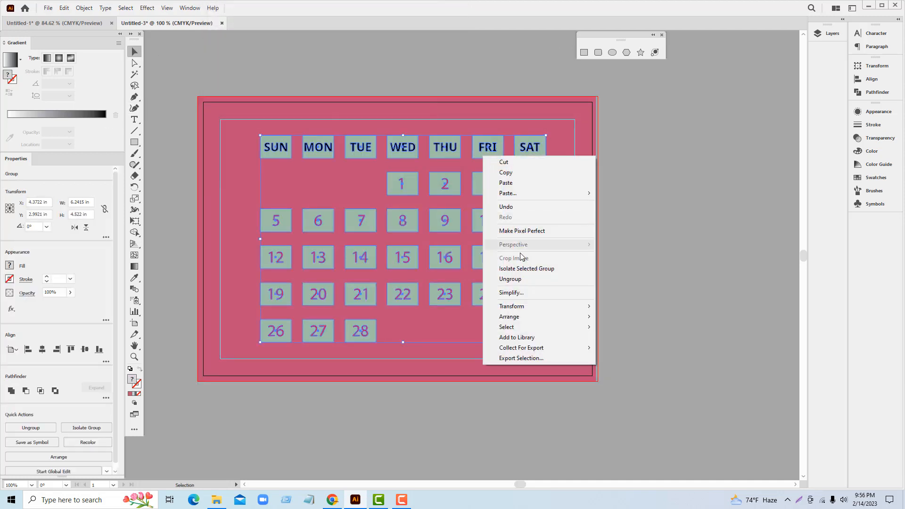
click(505, 277)
click(502, 158)
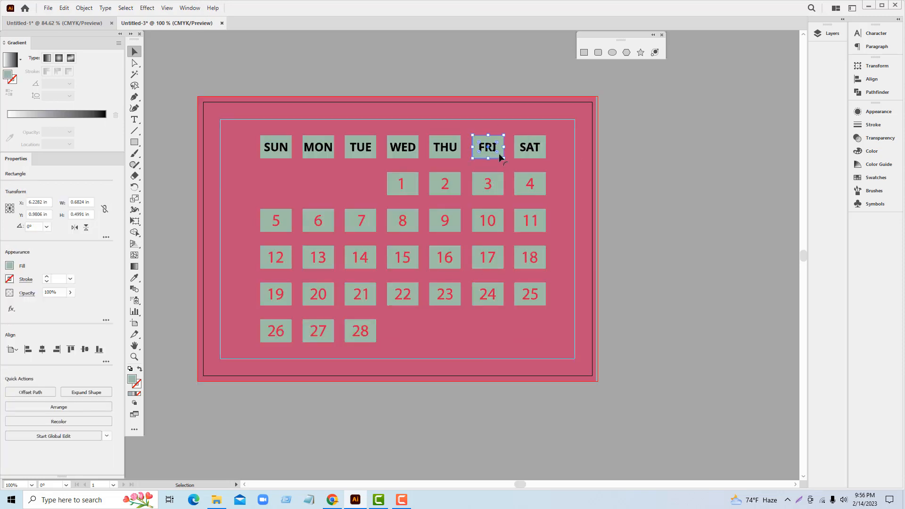
shift+click(534, 154)
click(642, 209)
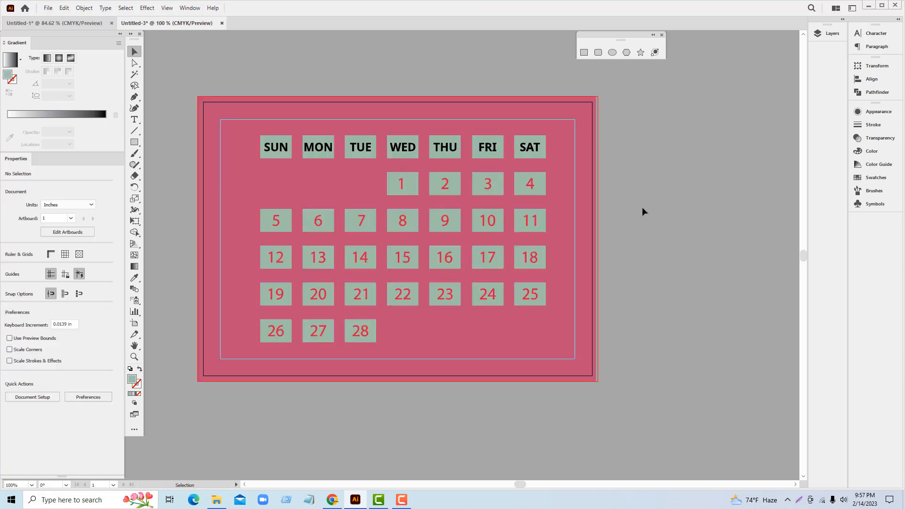
Step: Fill the rectangles behind the FRI and SAT labels with a dark green, RGB 43, 153, 74
click(542, 151)
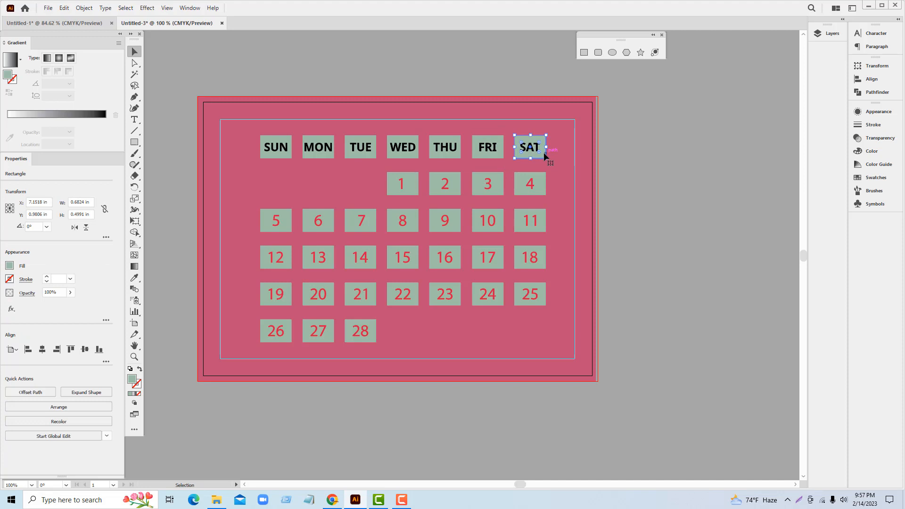
shift+click(501, 154)
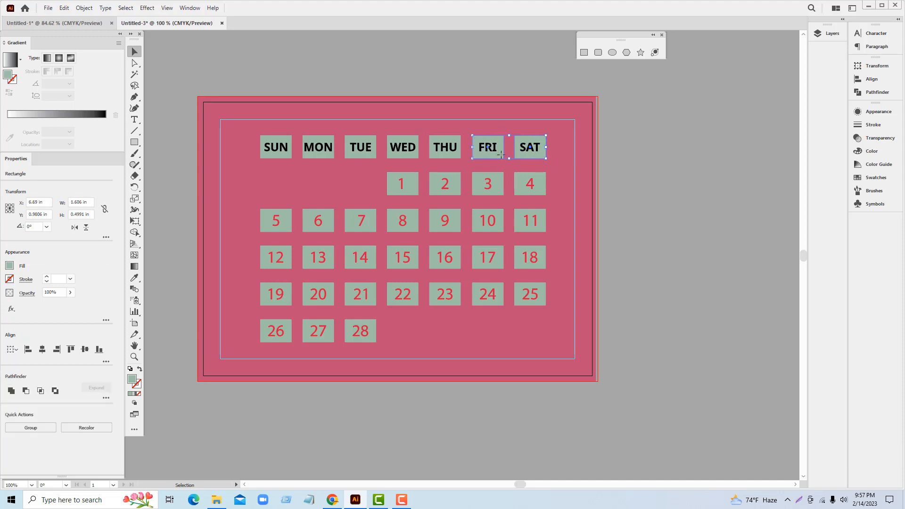
double_click(132, 379)
click(299, 79)
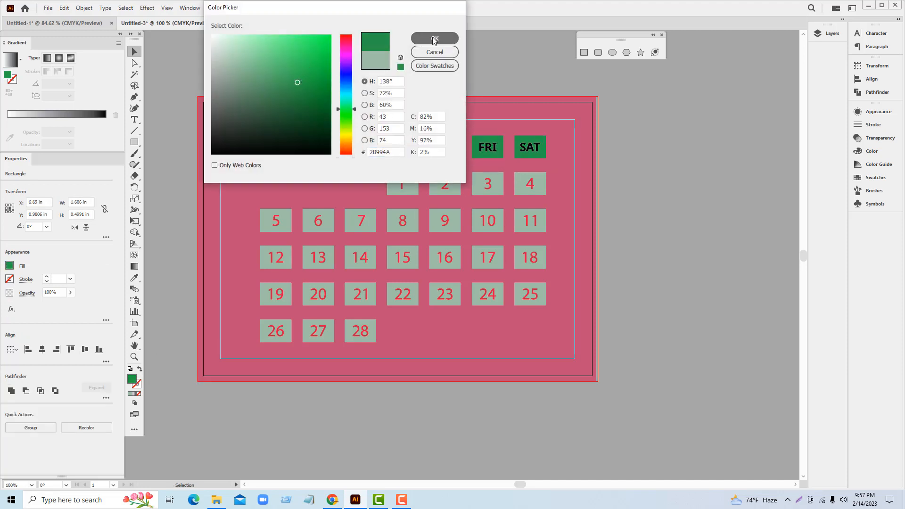
click(434, 38)
click(671, 200)
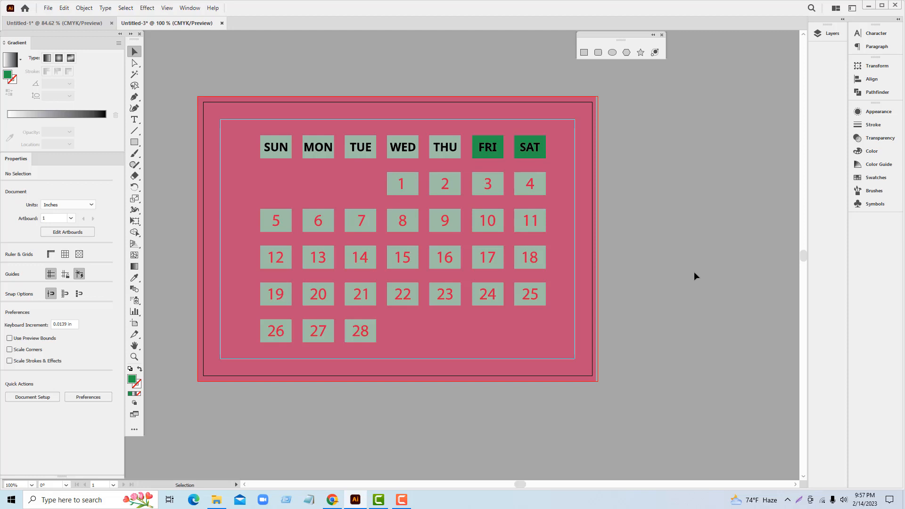
Step: Recolour the eight date rectangles under FRI and SAT in the dark green of their headers and cut them from the artboard
click(499, 191)
shift+click(502, 226)
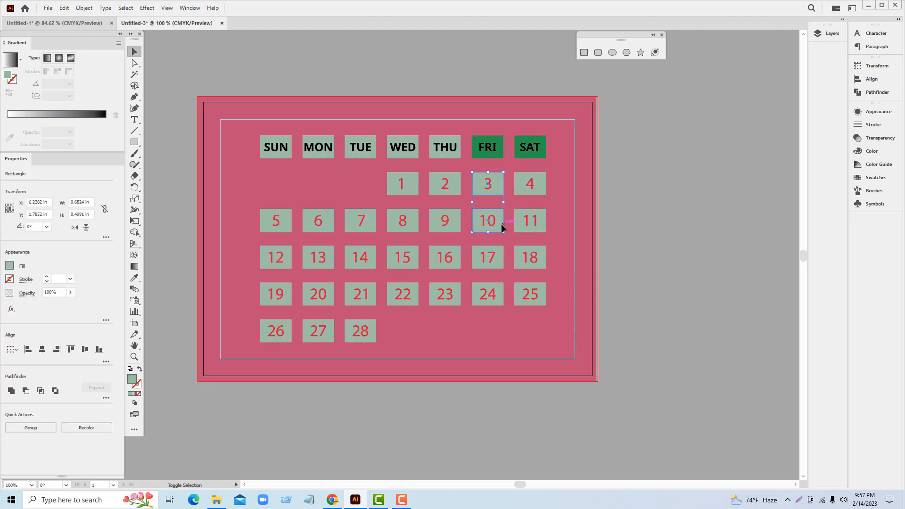
shift+click(502, 260)
shift+click(502, 290)
shift+click(542, 210)
shift+click(543, 209)
shift+click(542, 195)
shift+click(542, 288)
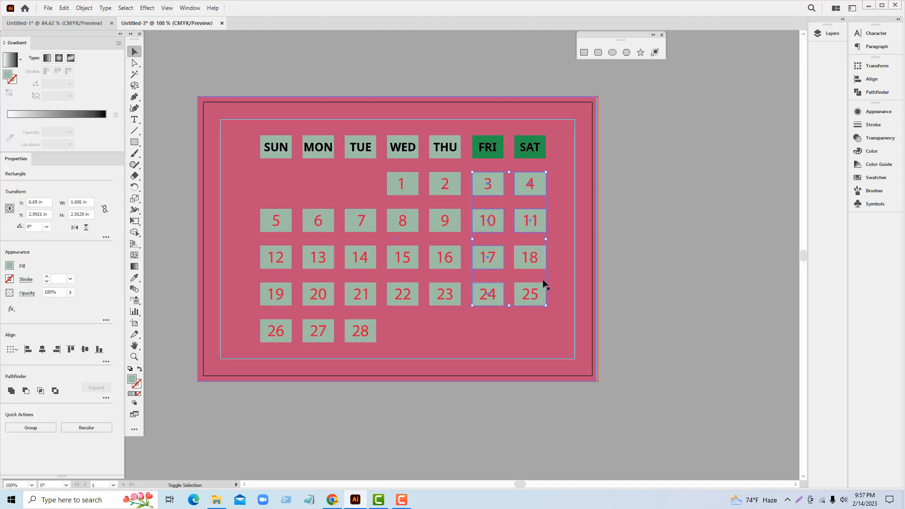
key(Delete)
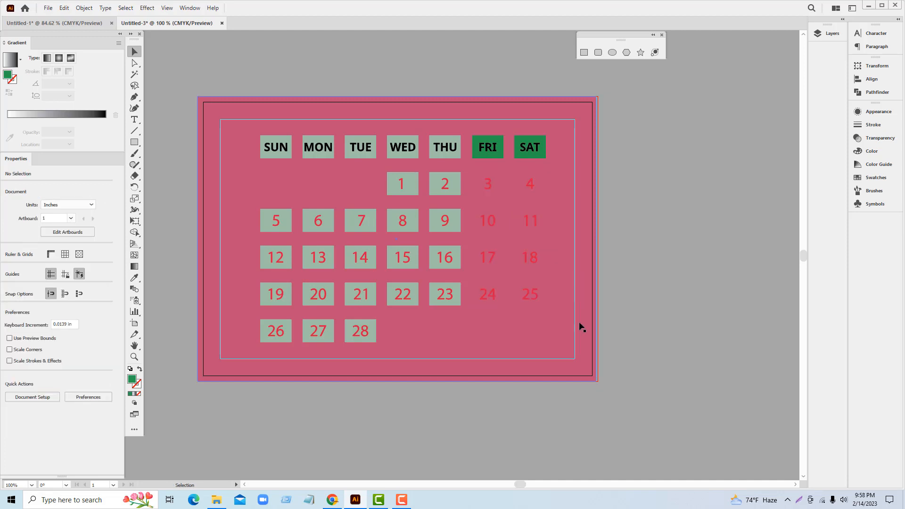
Step: Move the pink background clear of the FRI and SAT columns and recolour their date numbers near-black
drag(582, 327, 544, 230)
key(ctrl+z)
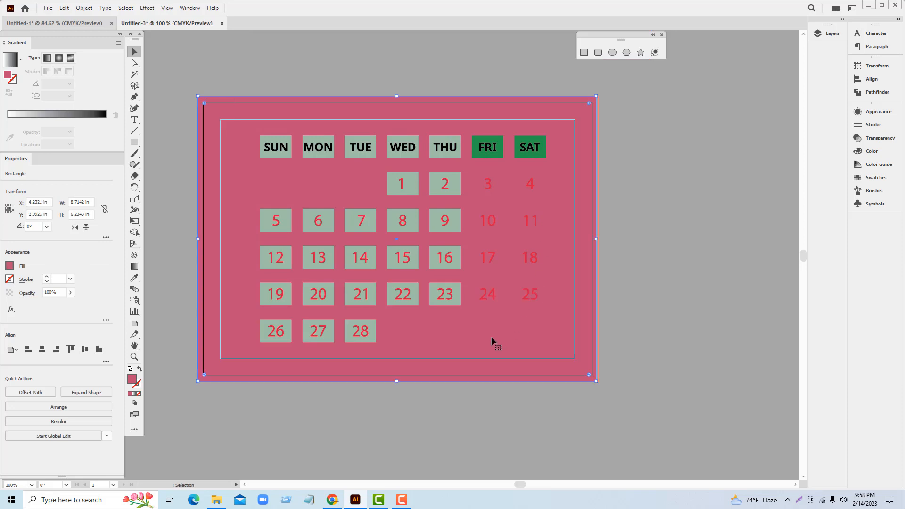
drag(573, 201, 706, 420)
drag(547, 250, 478, 305)
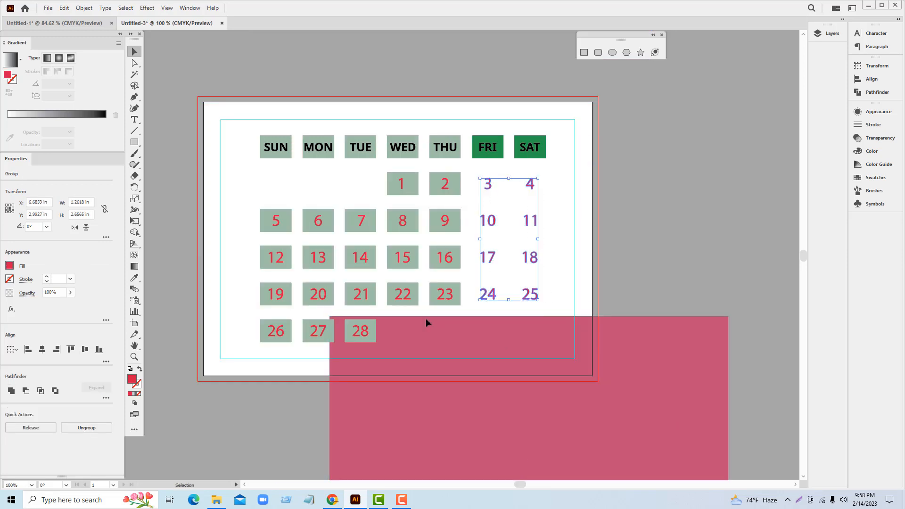
double_click(132, 380)
drag(239, 135, 241, 130)
click(434, 38)
Step: Move the pink background back over the artboard and paste the cut green rectangles in place behind the FRI and SAT numbers
drag(660, 375, 529, 154)
key(ctrl+f)
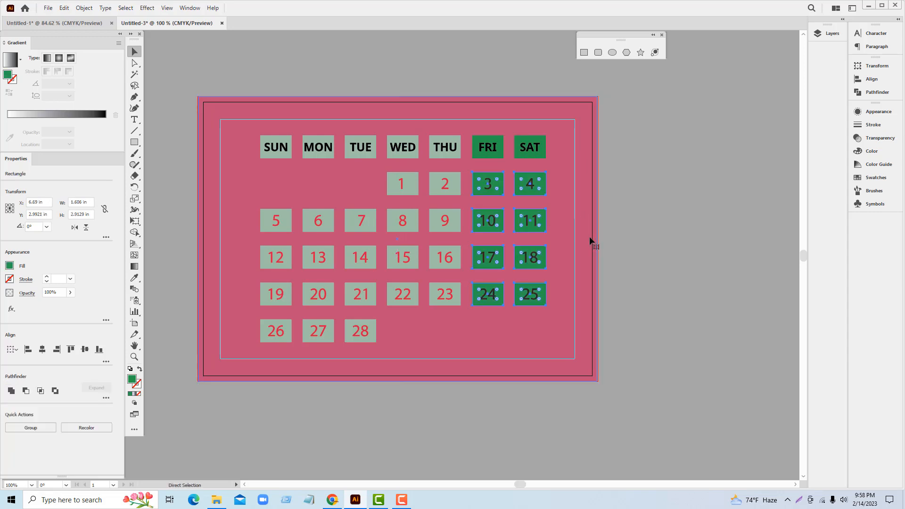
click(722, 310)
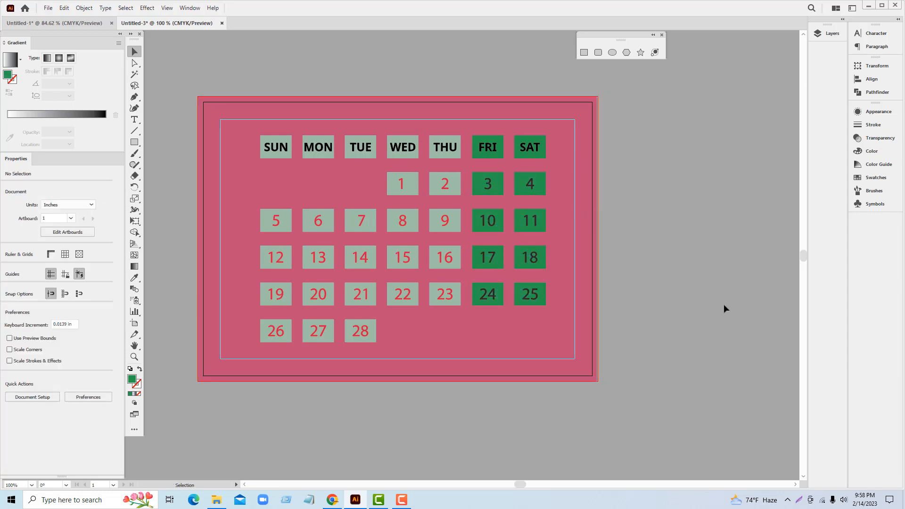